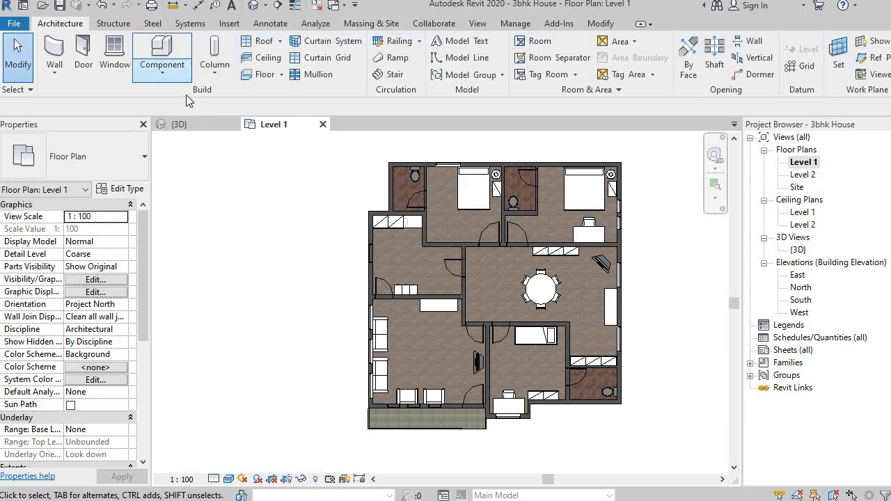
- Start placing a component and look through the furniture and fixture types already loaded in the project
{"action": "left_click", "coordinate": [162, 77]}
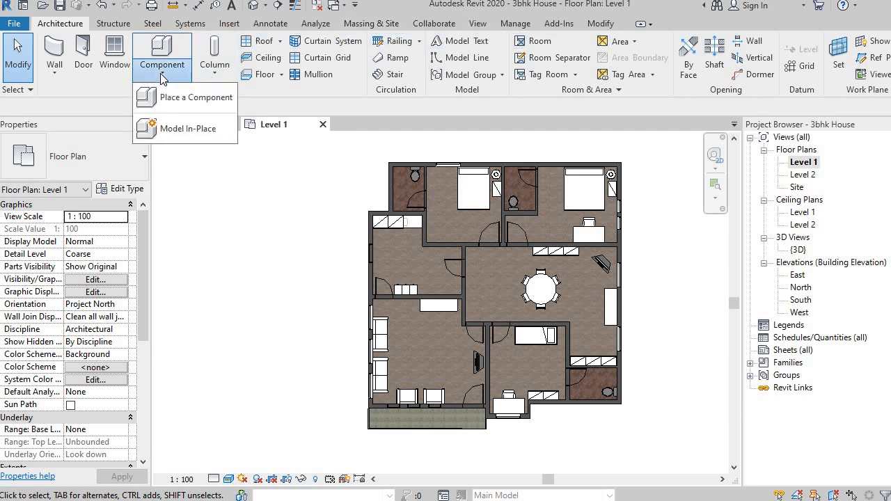
{"action": "left_click", "coordinate": [172, 98]}
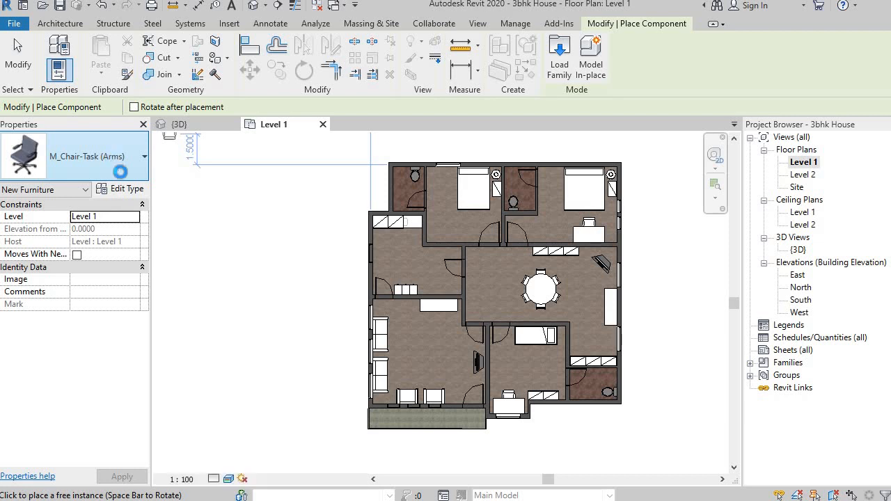
{"action": "left_click", "coordinate": [113, 160]}
{"action": "scroll", "coordinate": [135, 268], "scroll_direction": "up", "scroll_amount": 6}
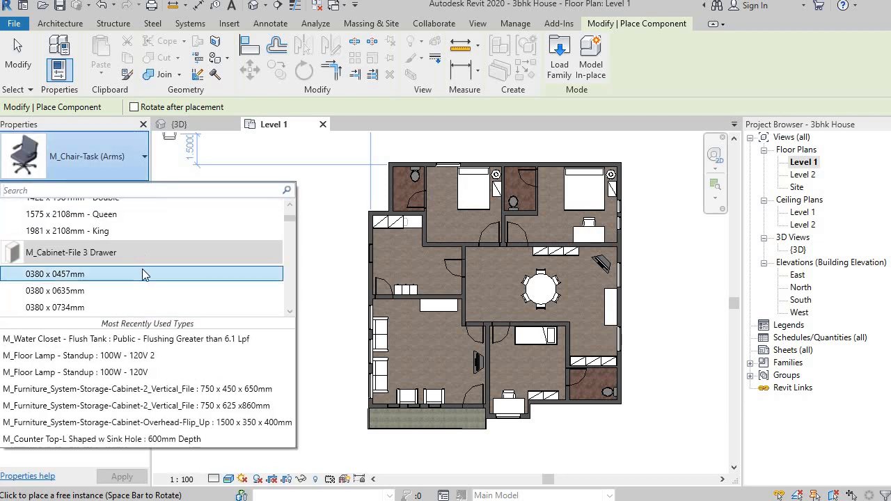
{"action": "scroll", "coordinate": [143, 272], "scroll_direction": "down", "scroll_amount": 10}
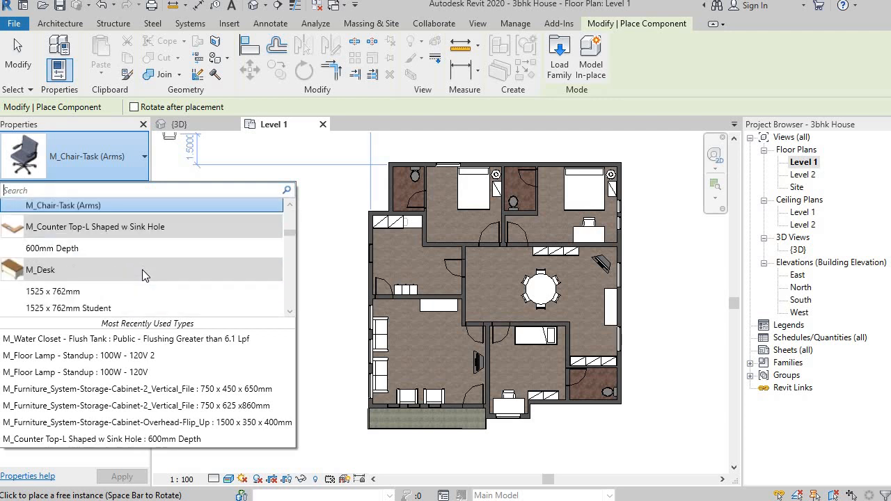
{"action": "scroll", "coordinate": [144, 276], "scroll_direction": "down", "scroll_amount": 12}
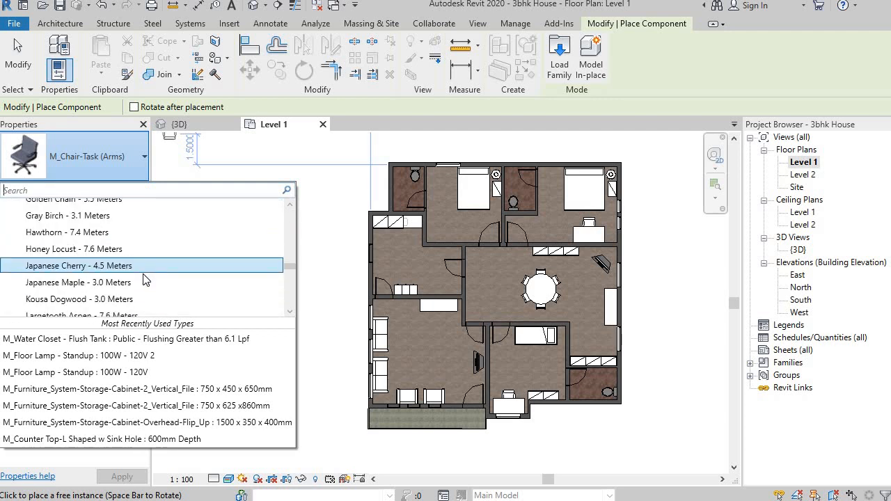
{"action": "scroll", "coordinate": [143, 282], "scroll_direction": "down", "scroll_amount": 8}
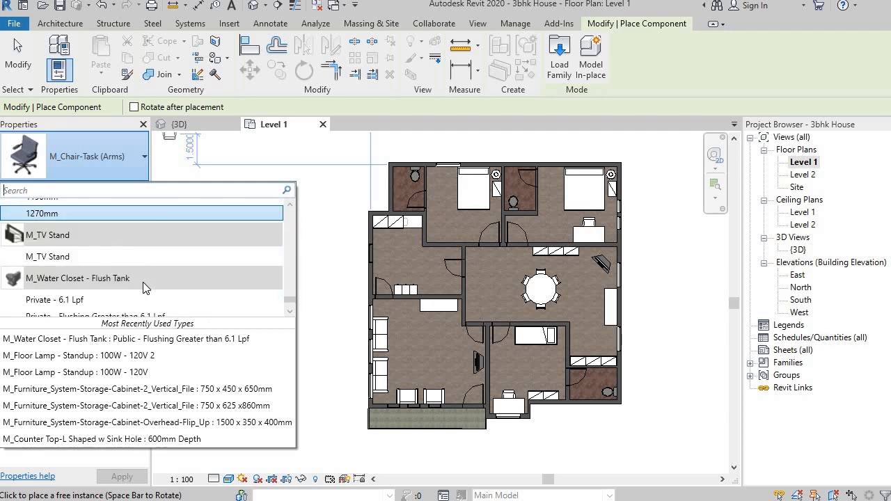
{"action": "scroll", "coordinate": [144, 289], "scroll_direction": "down", "scroll_amount": 1}
{"action": "scroll", "coordinate": [144, 298], "scroll_direction": "down", "scroll_amount": 1}
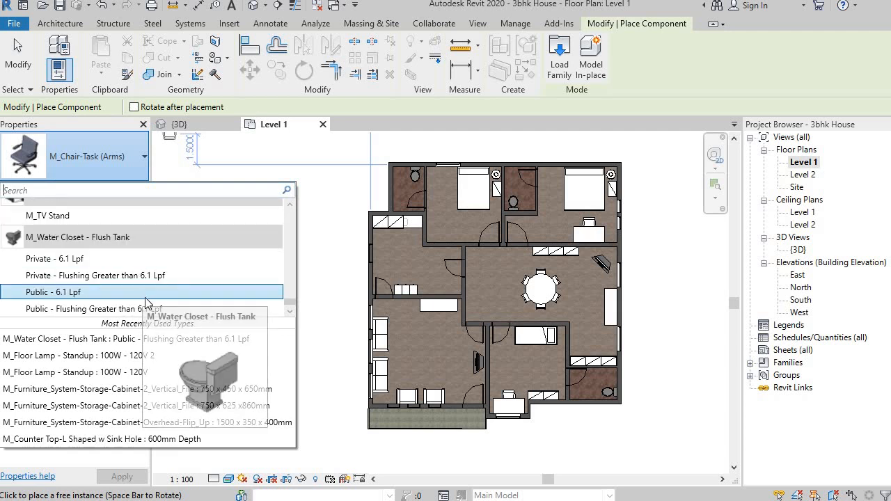
{"action": "scroll", "coordinate": [146, 301], "scroll_direction": "up", "scroll_amount": 6}
{"action": "scroll", "coordinate": [146, 300], "scroll_direction": "up", "scroll_amount": 15}
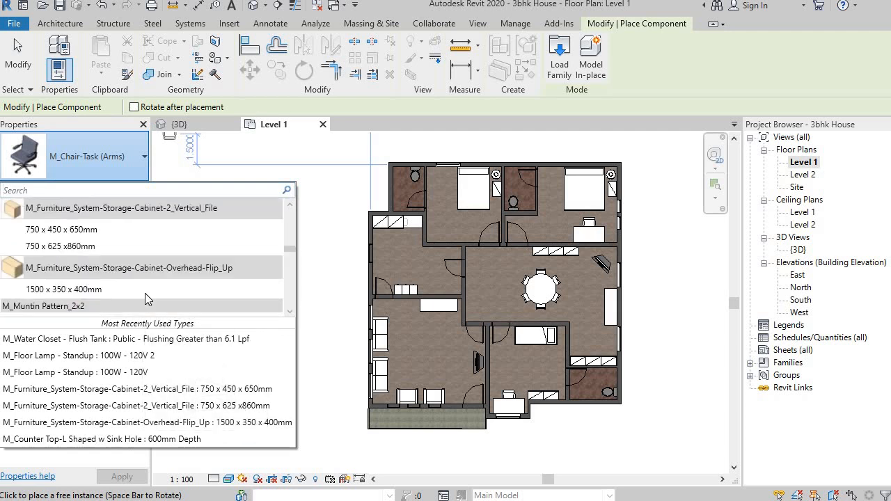
{"action": "scroll", "coordinate": [146, 298], "scroll_direction": "up", "scroll_amount": 2}
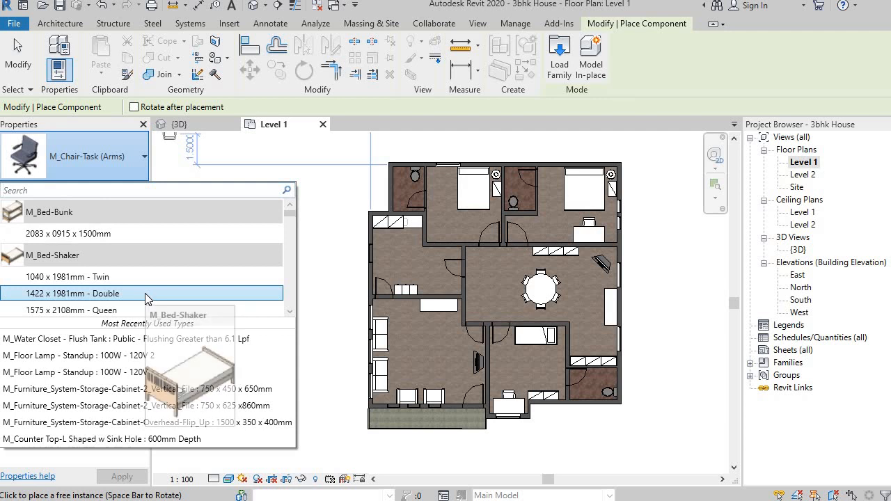
{"action": "scroll", "coordinate": [117, 251], "scroll_direction": "down", "scroll_amount": 2}
{"action": "scroll", "coordinate": [120, 267], "scroll_direction": "down", "scroll_amount": 1}
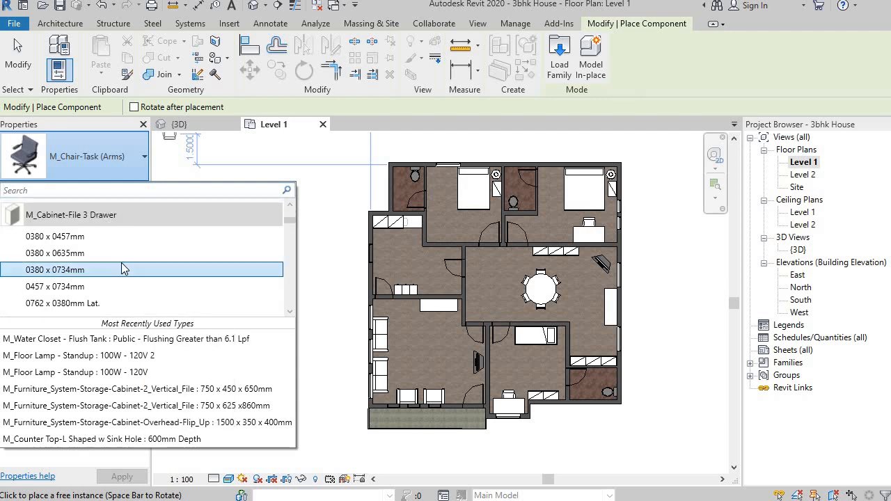
{"action": "scroll", "coordinate": [121, 209], "scroll_direction": "down", "scroll_amount": 3}
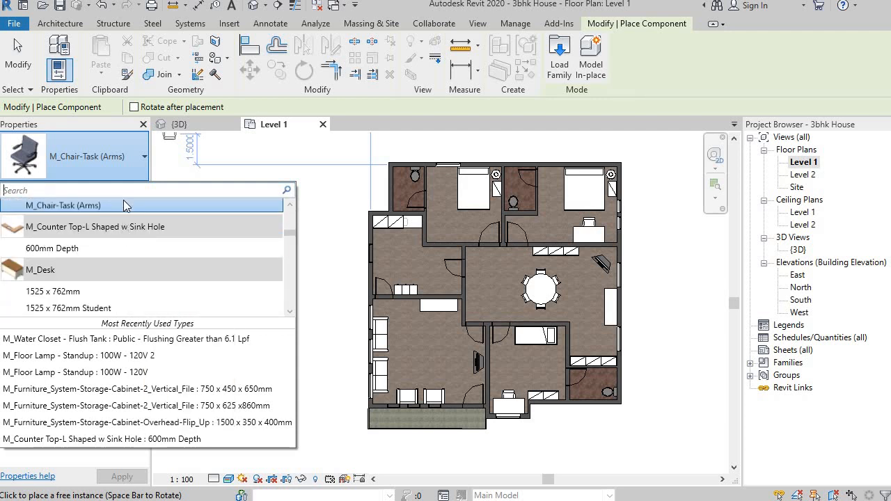
{"action": "left_click", "coordinate": [114, 159]}
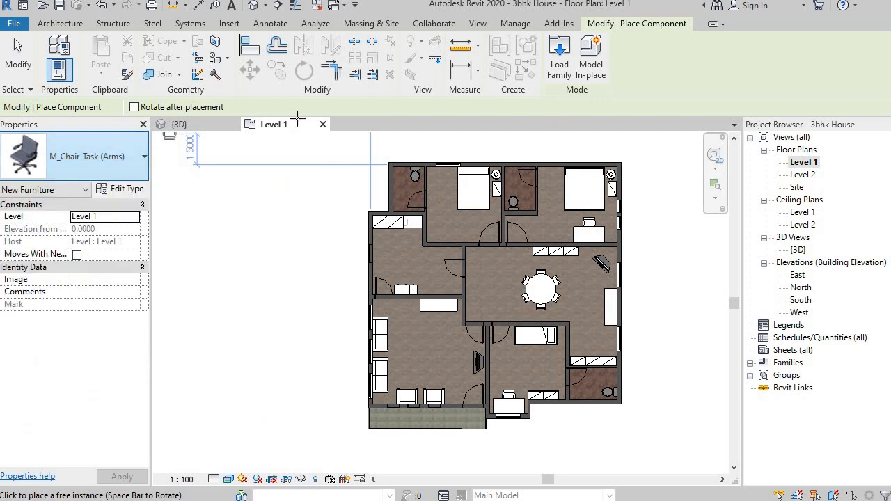
- Start loading a family and open the Furniture folder of the India library
{"action": "left_click", "coordinate": [556, 64]}
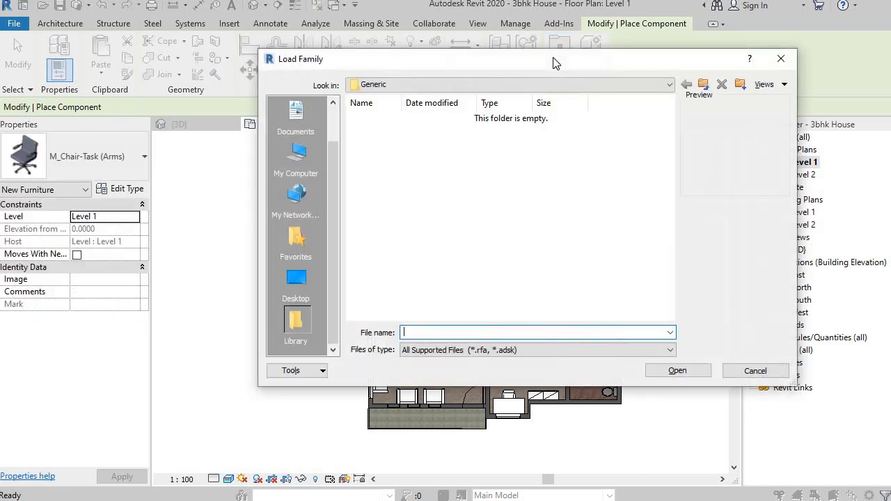
{"action": "left_click", "coordinate": [466, 85]}
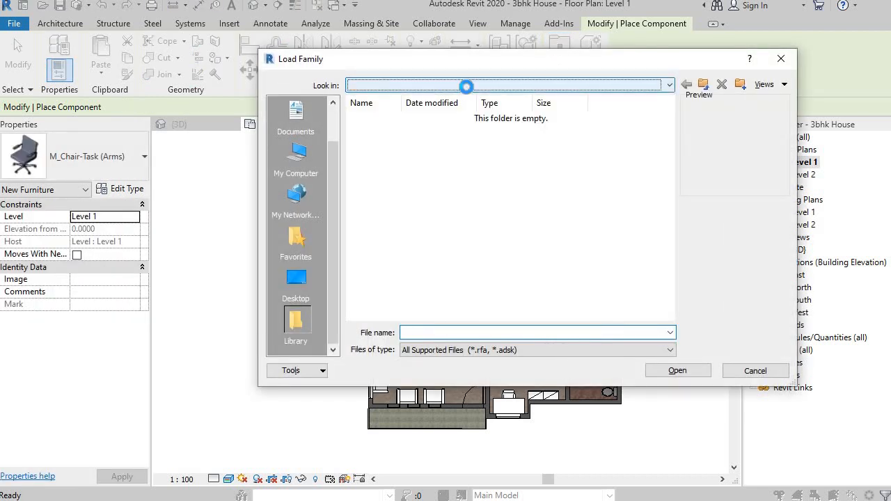
{"action": "left_click", "coordinate": [456, 167]}
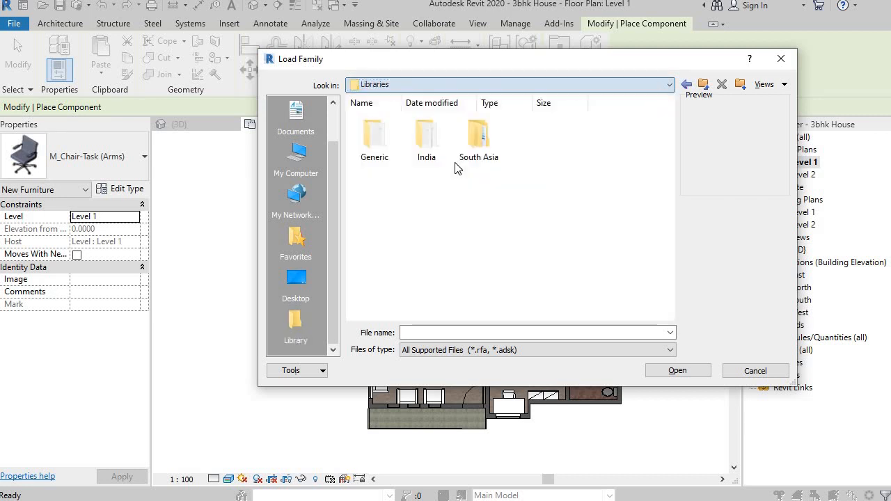
{"action": "left_click", "coordinate": [432, 156]}
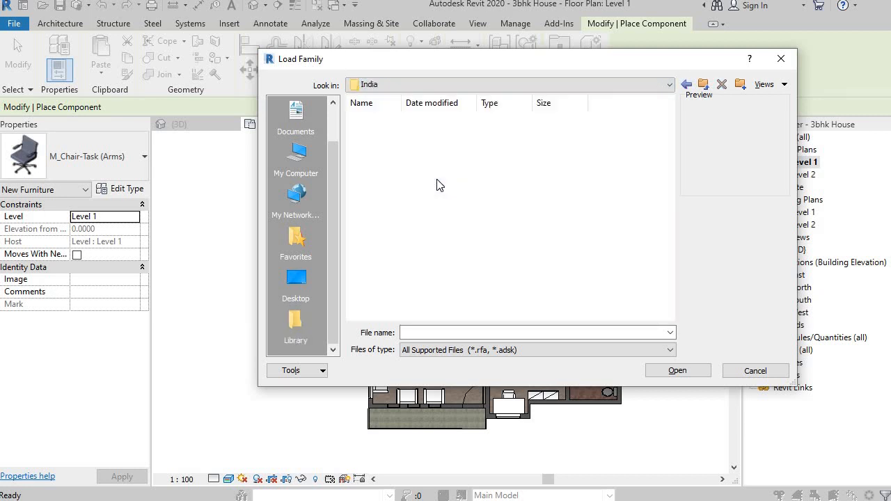
{"action": "scroll", "coordinate": [463, 189], "scroll_direction": "down", "scroll_amount": 5}
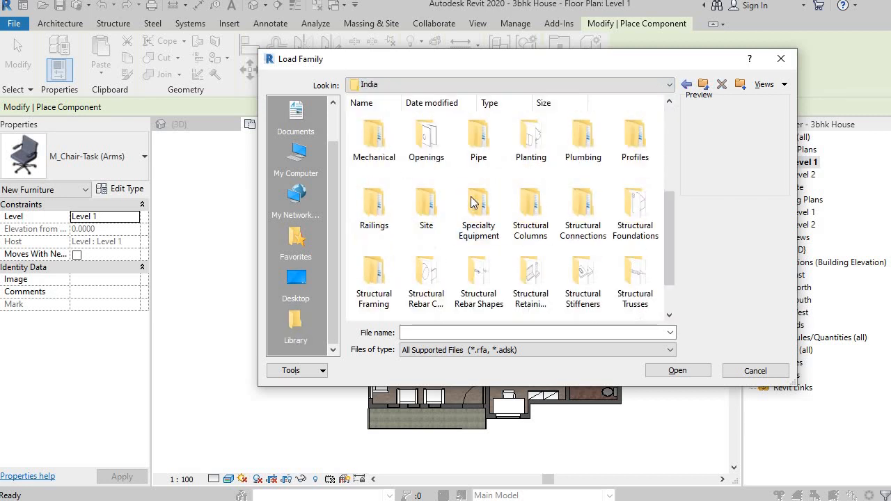
{"action": "scroll", "coordinate": [562, 289], "scroll_direction": "up", "scroll_amount": 5}
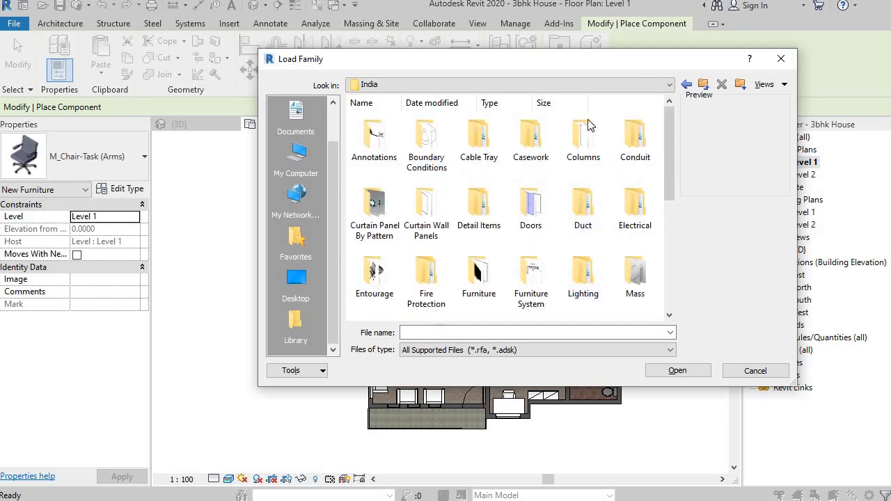
{"action": "double_click", "coordinate": [474, 263]}
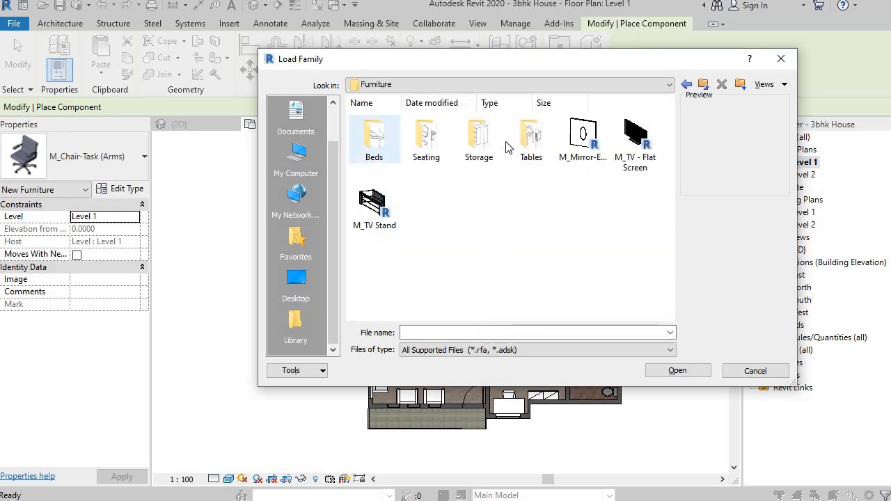
- Preview the bed families in the Beds folder, including M_Bed-Bunk, M_Bed-Shaker and M_Bed-Box
{"action": "double_click", "coordinate": [376, 152]}
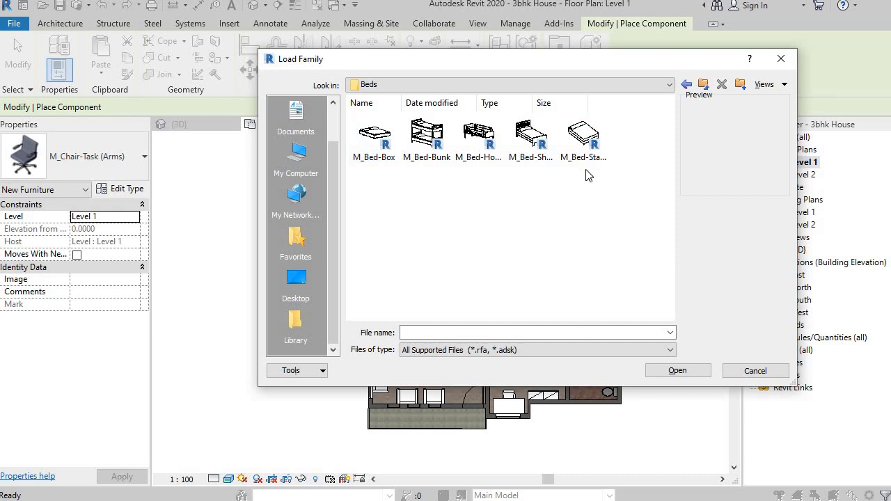
{"action": "left_click", "coordinate": [394, 151]}
{"action": "left_click", "coordinate": [437, 149]}
{"action": "left_click", "coordinate": [471, 143]}
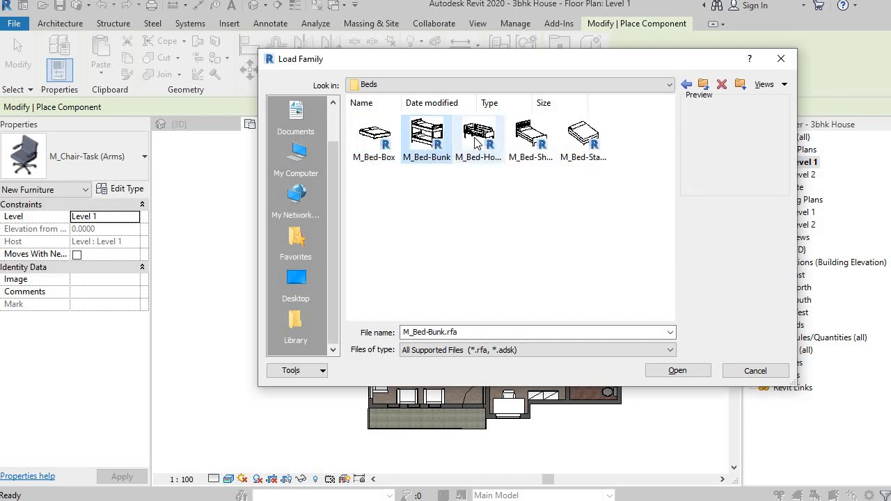
{"action": "left_click", "coordinate": [532, 142]}
{"action": "left_click", "coordinate": [585, 139]}
{"action": "left_click", "coordinate": [529, 150]}
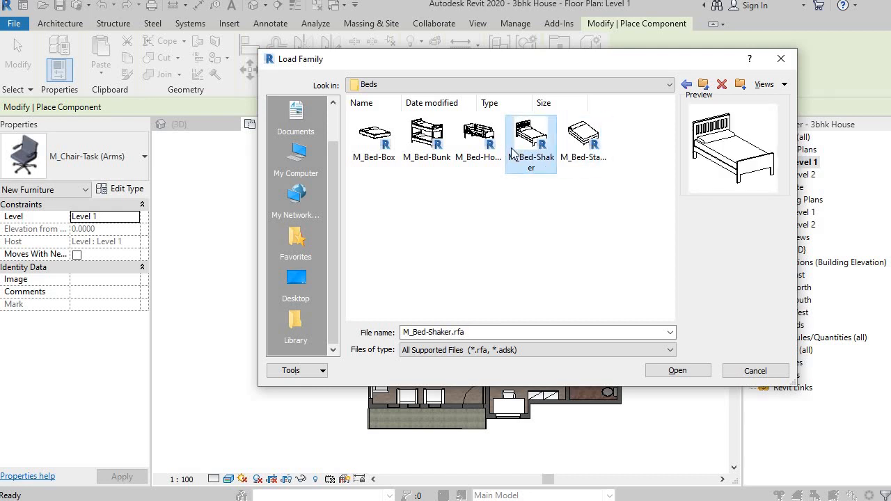
{"action": "left_click", "coordinate": [479, 147]}
{"action": "left_click", "coordinate": [424, 145]}
{"action": "left_click", "coordinate": [379, 151]}
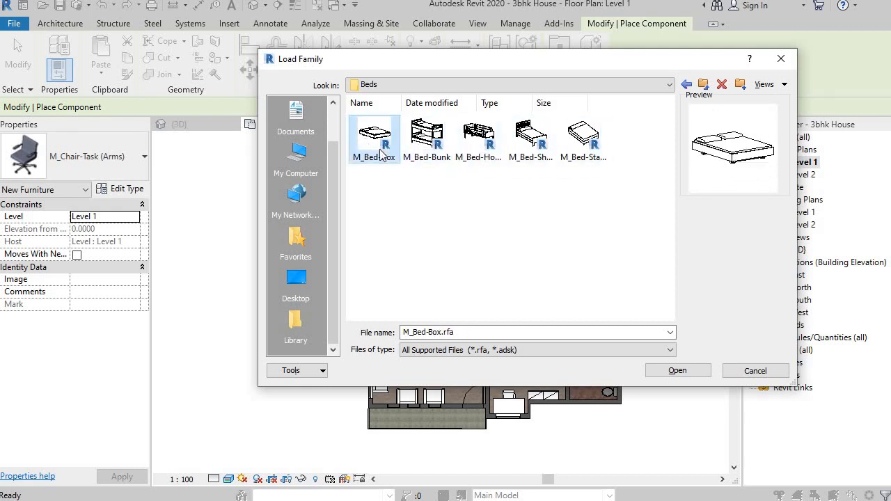
- Preview the families in the Storage folder, including the file cabinets, M_Credenza, M_Dresser, M_Shelving and M_Entertainment center
{"action": "left_click", "coordinate": [704, 86]}
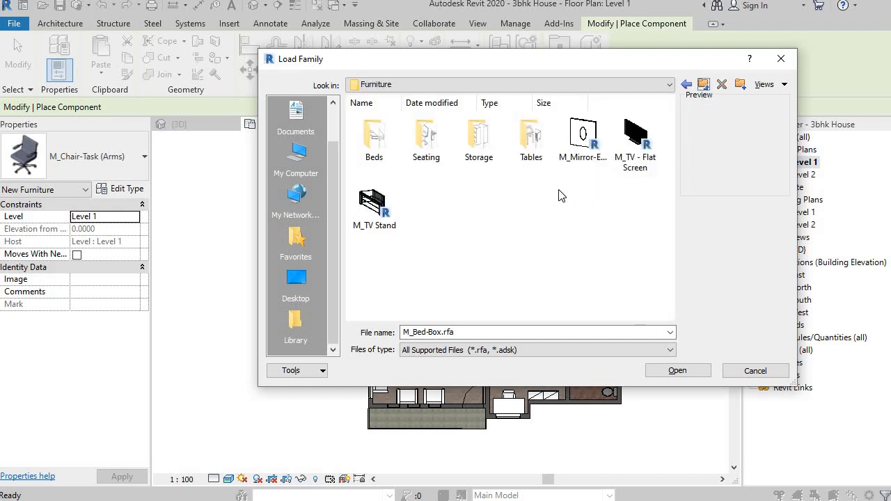
{"action": "double_click", "coordinate": [478, 146]}
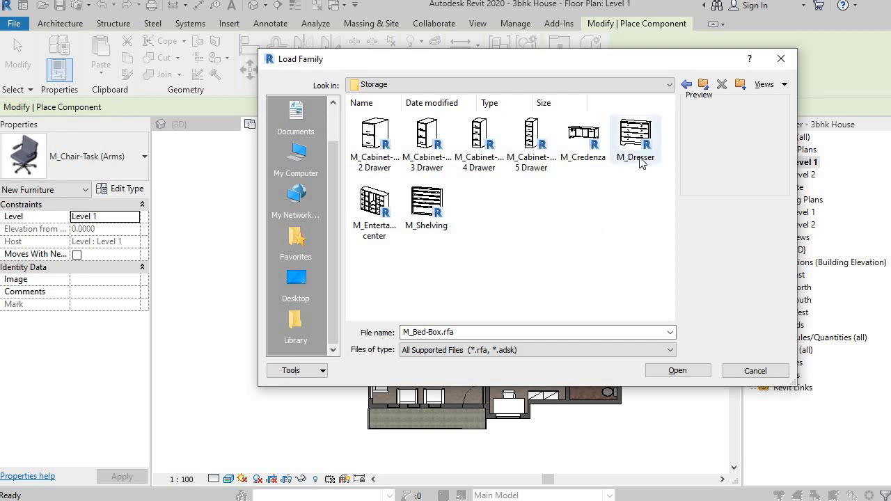
{"action": "left_click", "coordinate": [426, 143]}
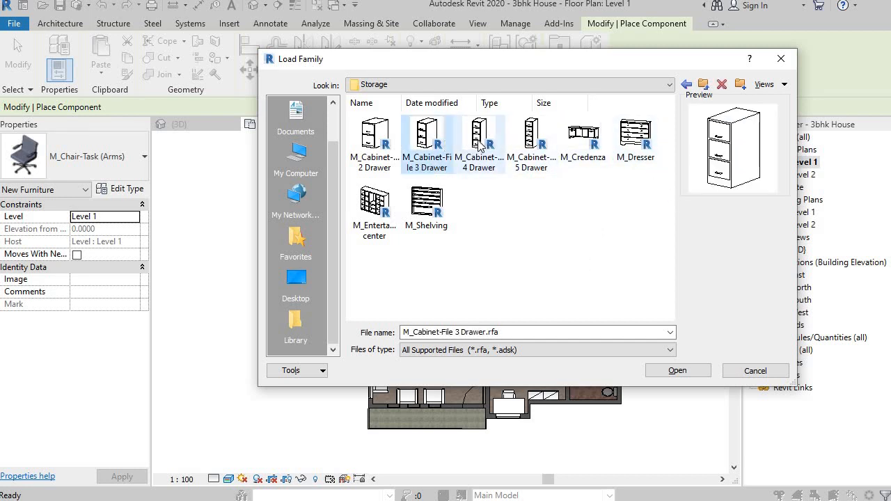
{"action": "left_click", "coordinate": [481, 143]}
{"action": "left_click", "coordinate": [531, 139]}
{"action": "left_click", "coordinate": [583, 138]}
{"action": "left_click", "coordinate": [635, 138]}
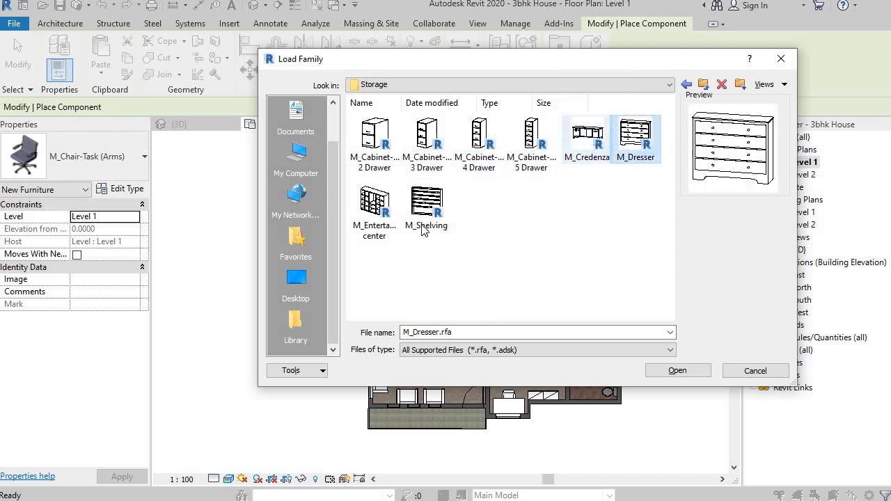
{"action": "left_click", "coordinate": [412, 222]}
{"action": "left_click", "coordinate": [375, 205]}
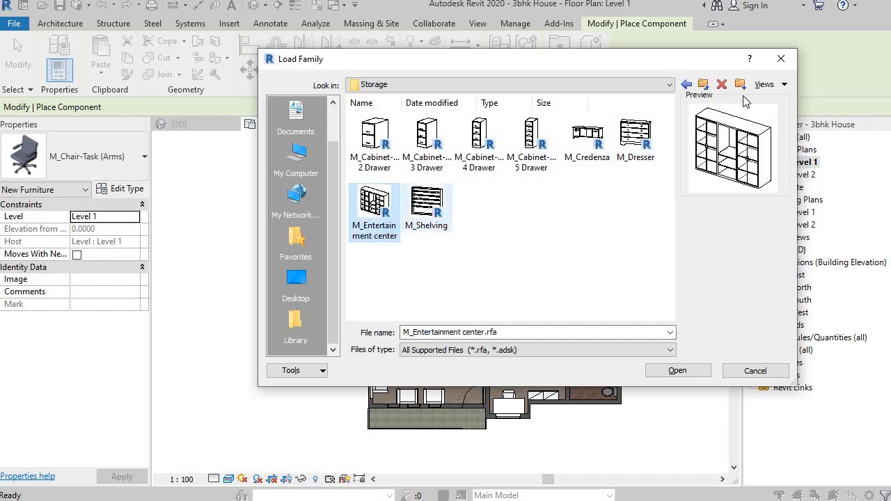
- Return to the Furniture folder and preview the M_TV Stand and M_TV - Flat Screen families
{"action": "left_click", "coordinate": [703, 85]}
{"action": "left_click", "coordinate": [374, 205]}
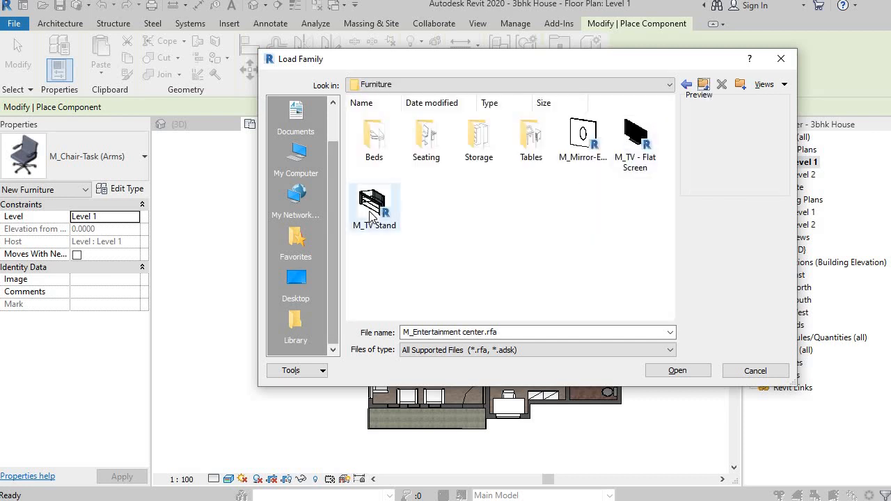
{"action": "left_click", "coordinate": [626, 159]}
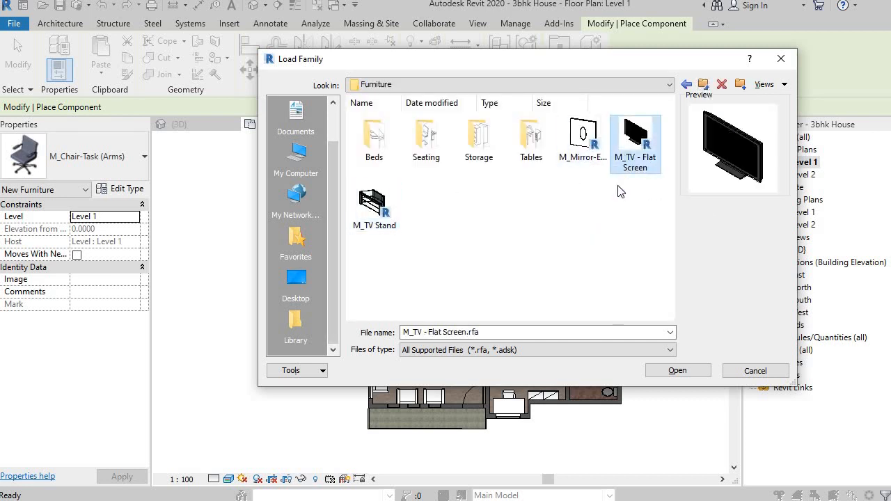
- Preview the chair and sofa families in the Seating folder, including M_Chair-Task, M_Sofa, M_Chair-Tablet Arm and M_Chair-Stacking
{"action": "left_click", "coordinate": [438, 152]}
{"action": "double_click", "coordinate": [437, 153]}
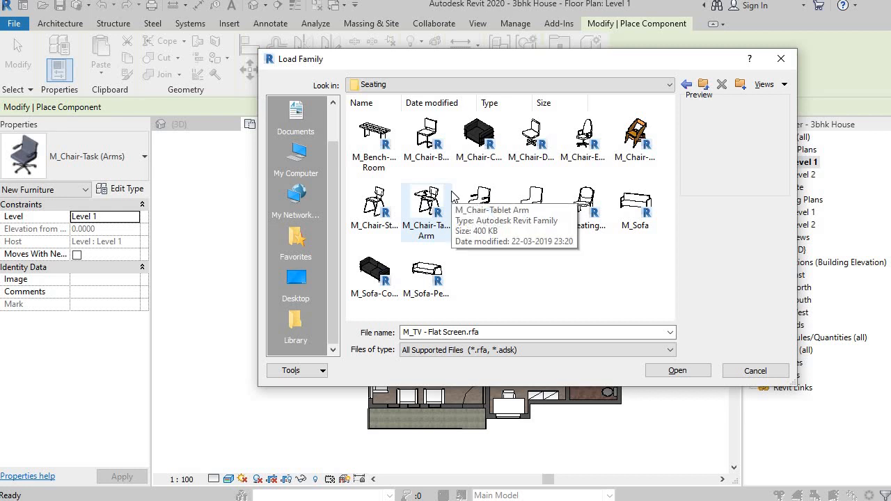
{"action": "left_click", "coordinate": [533, 205]}
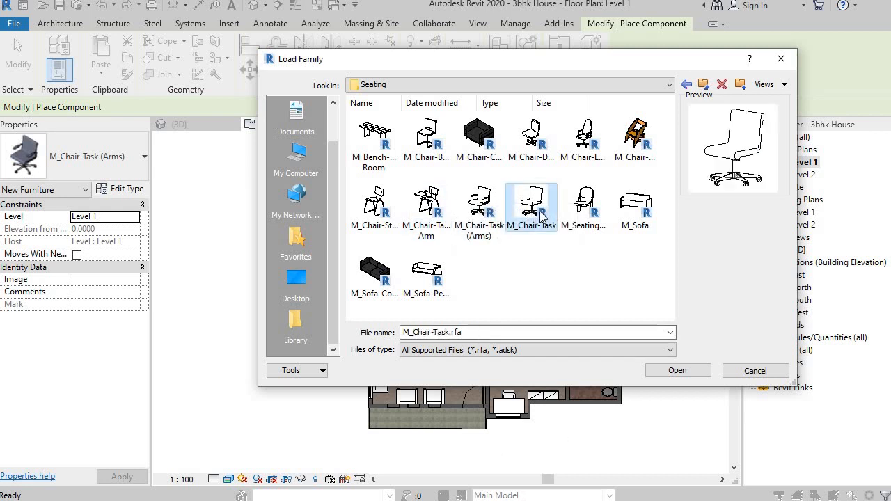
{"action": "left_click", "coordinate": [577, 209]}
{"action": "left_click", "coordinate": [632, 209]}
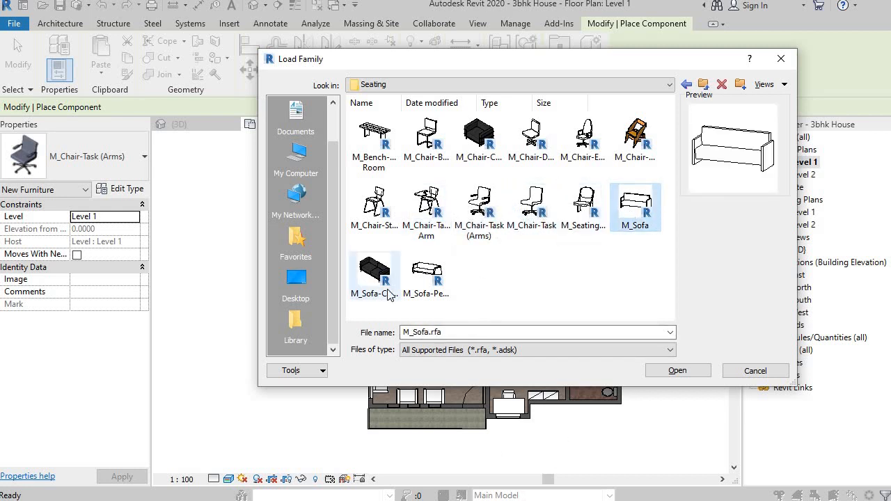
{"action": "left_click", "coordinate": [417, 277]}
{"action": "left_click", "coordinate": [424, 208]}
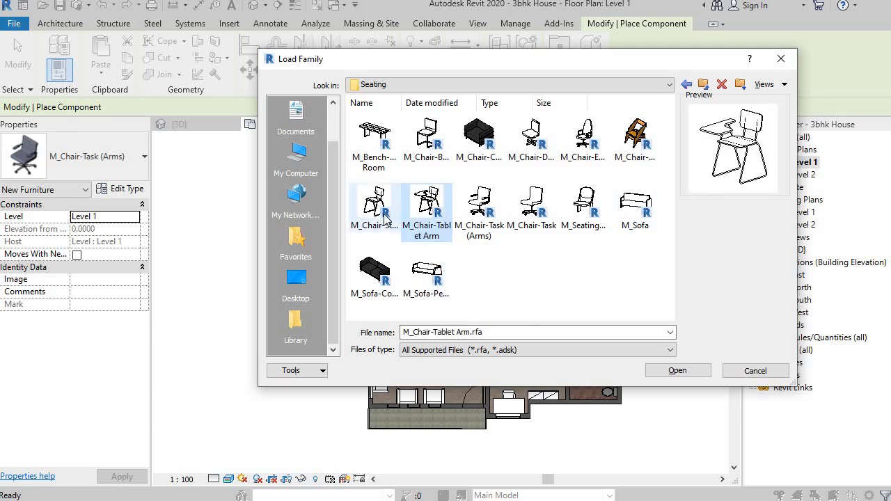
{"action": "left_click", "coordinate": [385, 218]}
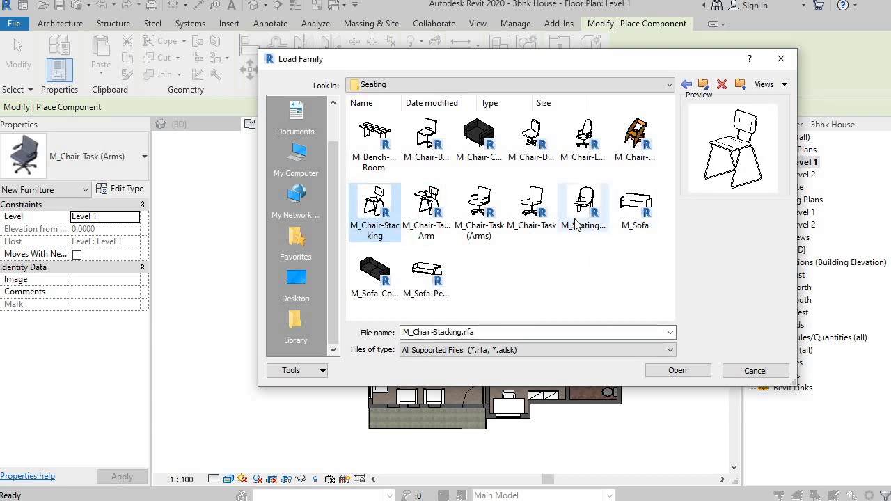
- Preview the exterior light families in the Lighting > Architectural > External folder, including M_Street Light - Standard and M_Bollard Light
{"action": "left_click", "coordinate": [704, 85]}
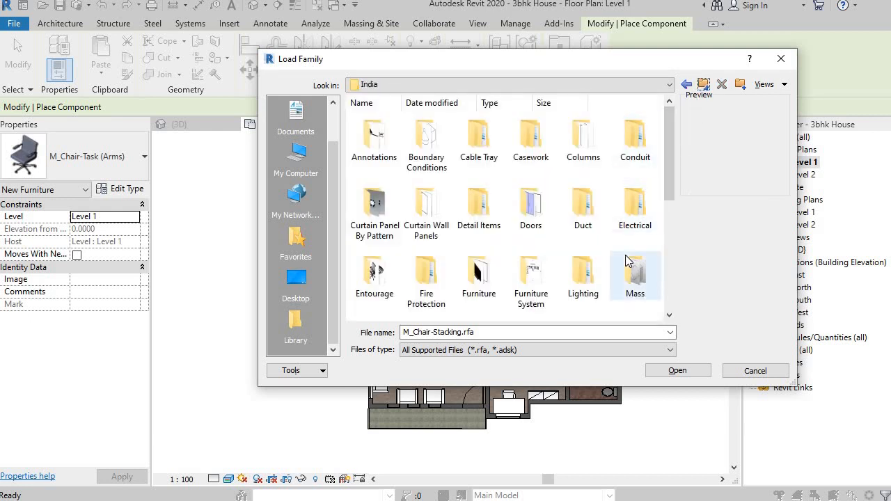
{"action": "scroll", "coordinate": [626, 263], "scroll_direction": "down", "scroll_amount": 1}
{"action": "double_click", "coordinate": [596, 198]}
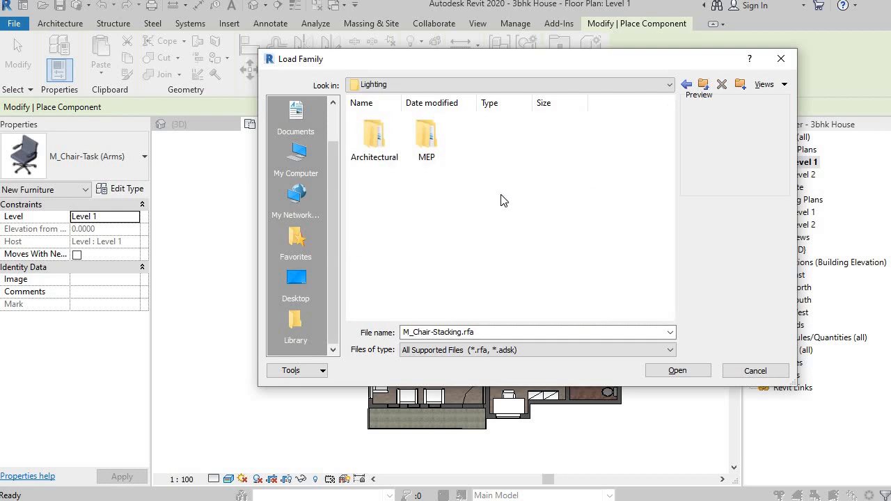
{"action": "double_click", "coordinate": [390, 149]}
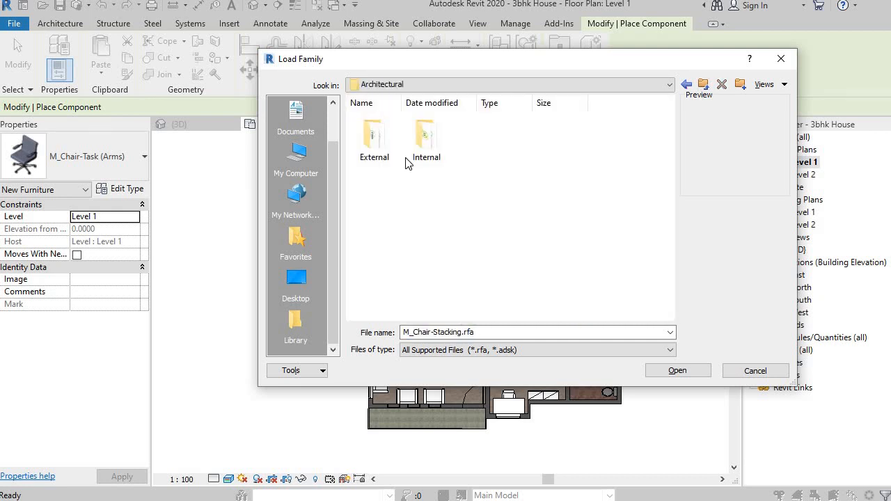
{"action": "double_click", "coordinate": [369, 149]}
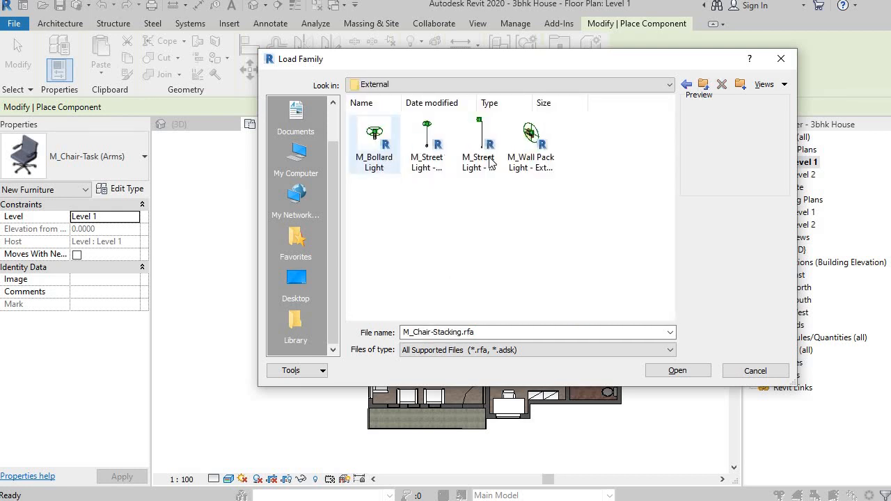
{"action": "left_click", "coordinate": [526, 161]}
{"action": "left_click", "coordinate": [471, 149]}
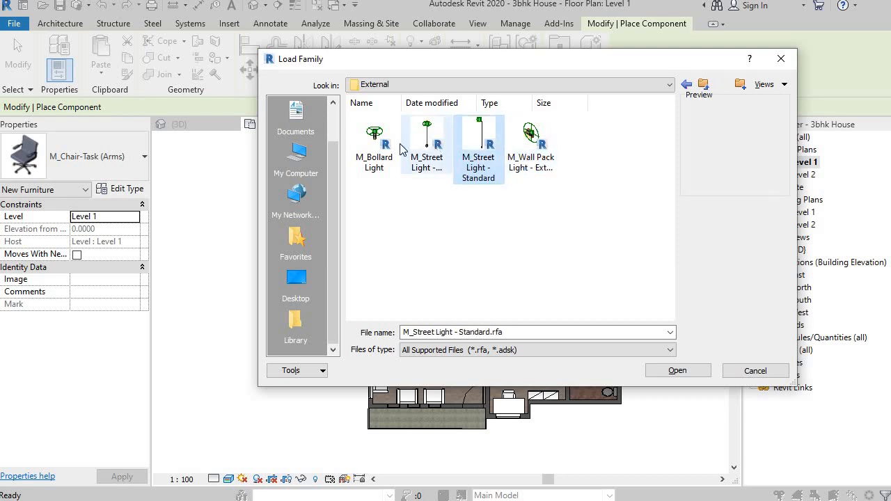
{"action": "left_click", "coordinate": [415, 143]}
{"action": "left_click", "coordinate": [380, 144]}
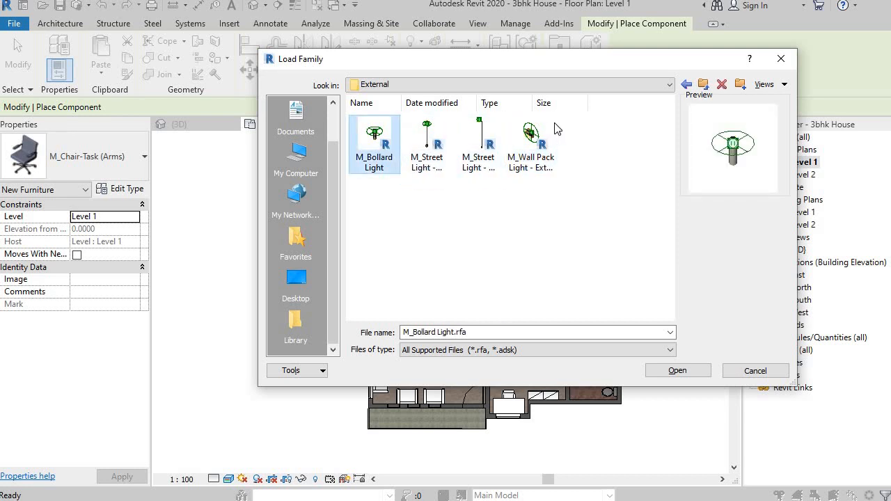
- Look through the light families in the Architectural Internal folder and return to the India library folder
{"action": "left_click", "coordinate": [685, 84]}
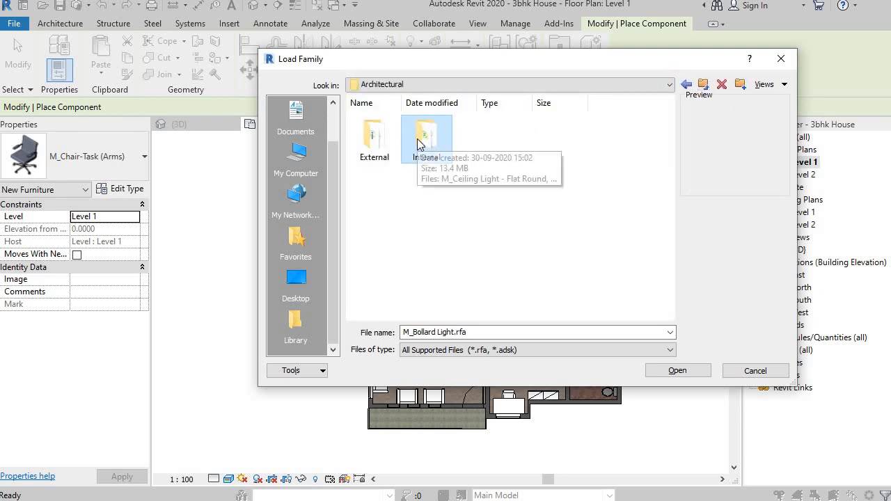
{"action": "double_click", "coordinate": [417, 139]}
{"action": "scroll", "coordinate": [546, 224], "scroll_direction": "down", "scroll_amount": 5}
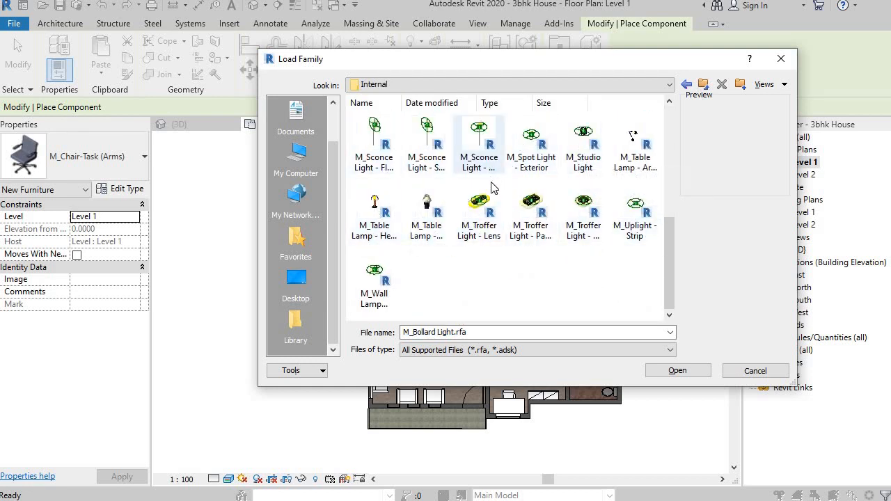
{"action": "scroll", "coordinate": [354, 188], "scroll_direction": "up", "scroll_amount": 5}
{"action": "left_click", "coordinate": [701, 84]}
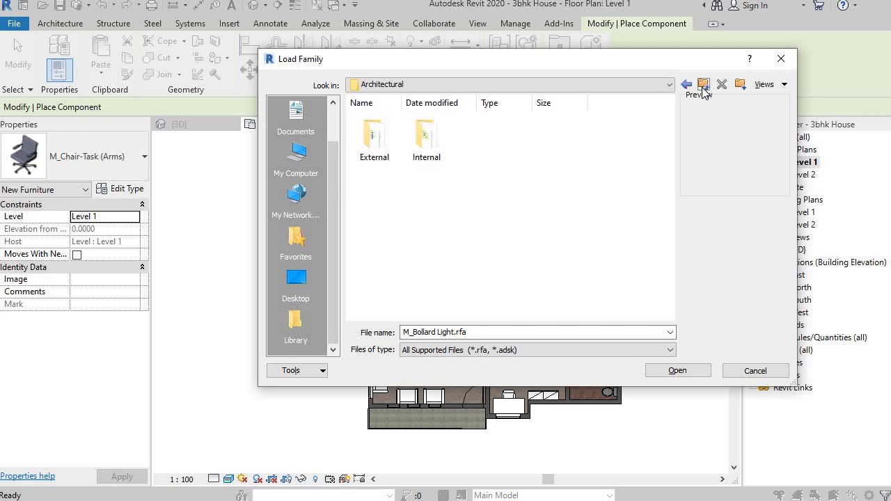
{"action": "left_click", "coordinate": [702, 87]}
{"action": "left_click", "coordinate": [701, 85]}
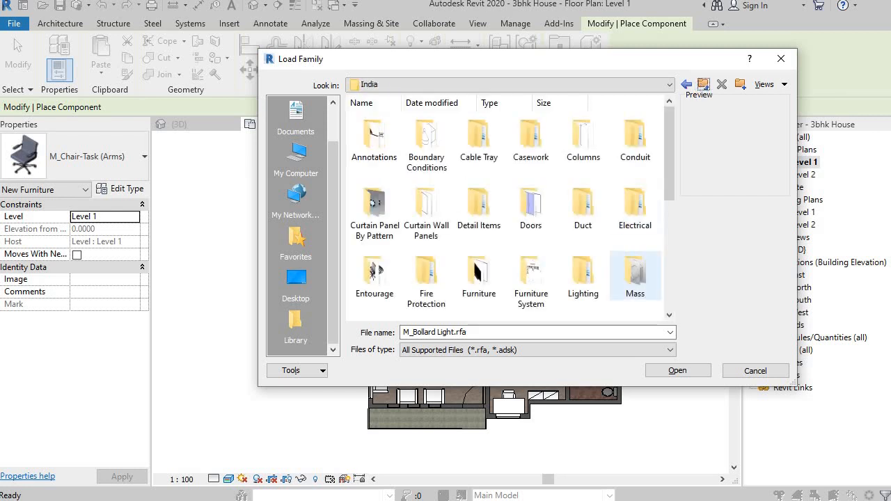
- Preview the duct damper families in Duct > Accessories > Dampers, including M_Balancing Damper - Rectangular, M_Fire Damper - Rectangular - Simple and M_Balancing Damper - Round
{"action": "scroll", "coordinate": [605, 278], "scroll_direction": "down", "scroll_amount": 5}
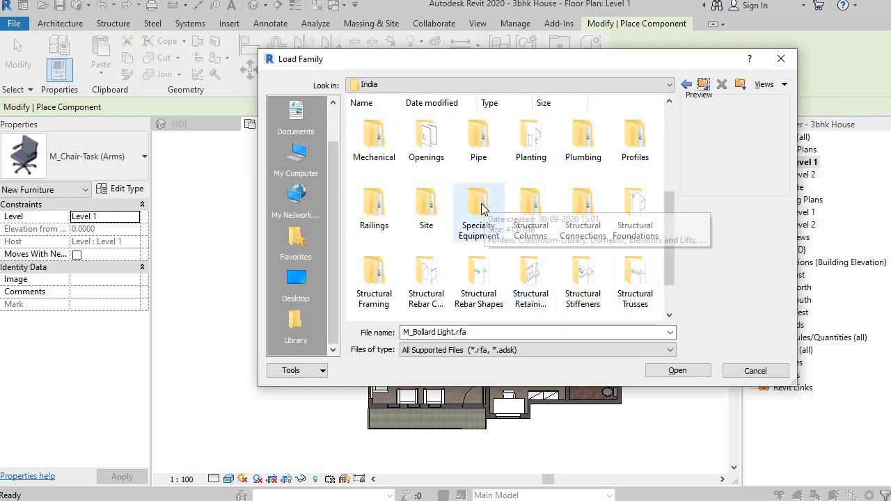
{"action": "scroll", "coordinate": [480, 250], "scroll_direction": "down", "scroll_amount": 2}
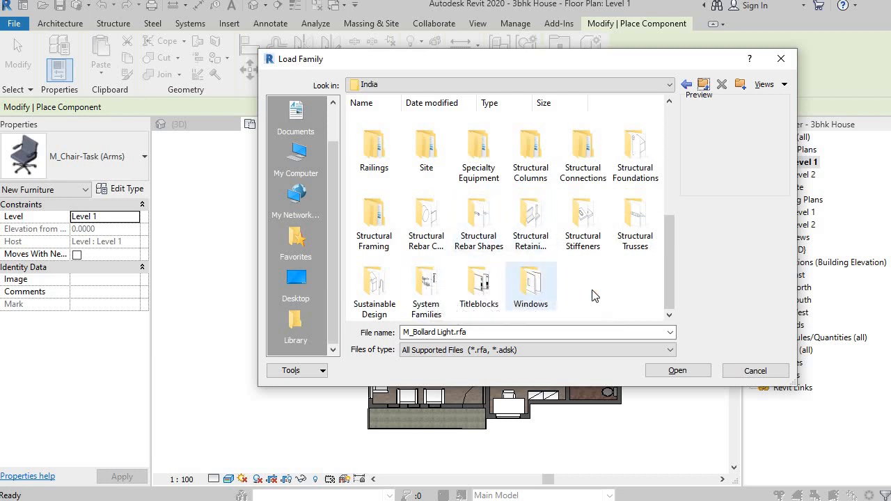
{"action": "scroll", "coordinate": [600, 292], "scroll_direction": "up", "scroll_amount": 3}
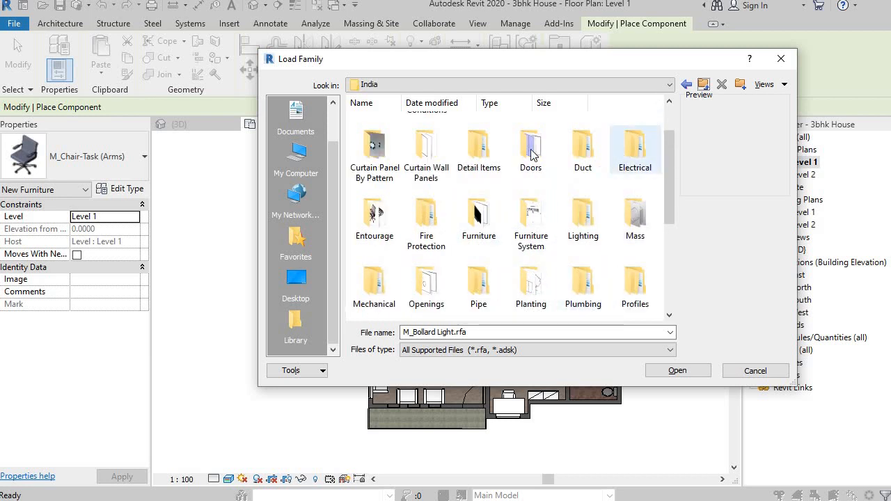
{"action": "double_click", "coordinate": [578, 147]}
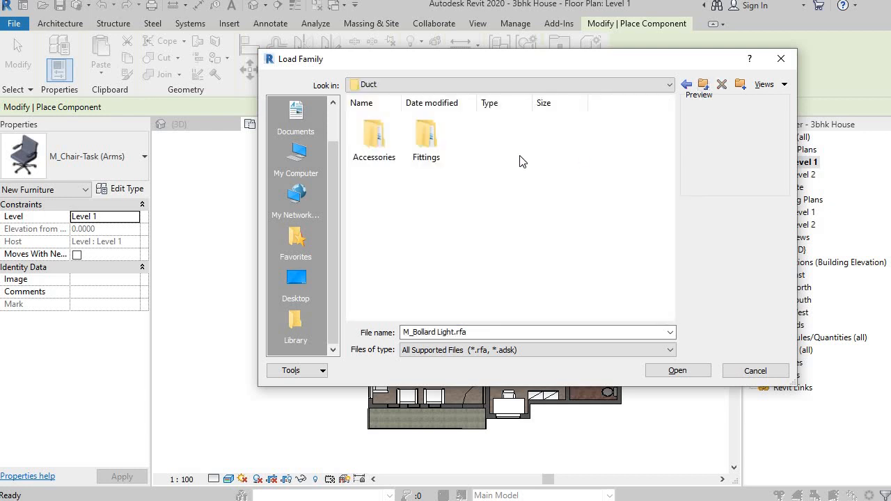
{"action": "double_click", "coordinate": [374, 141]}
{"action": "double_click", "coordinate": [372, 142]}
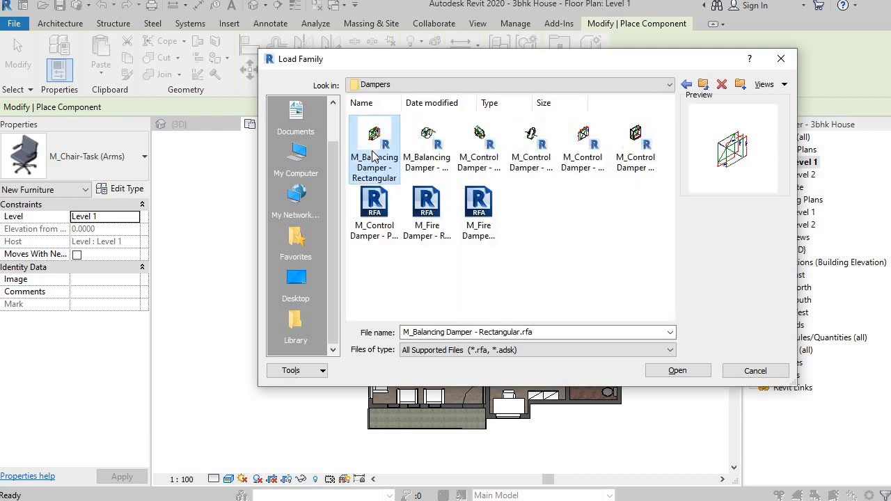
{"action": "left_click", "coordinate": [478, 209]}
{"action": "left_click", "coordinate": [425, 203]}
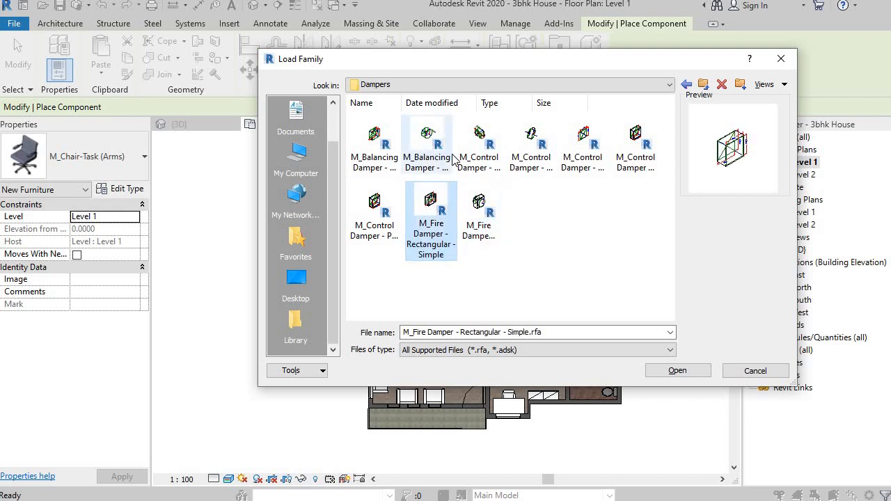
{"action": "left_click", "coordinate": [426, 142]}
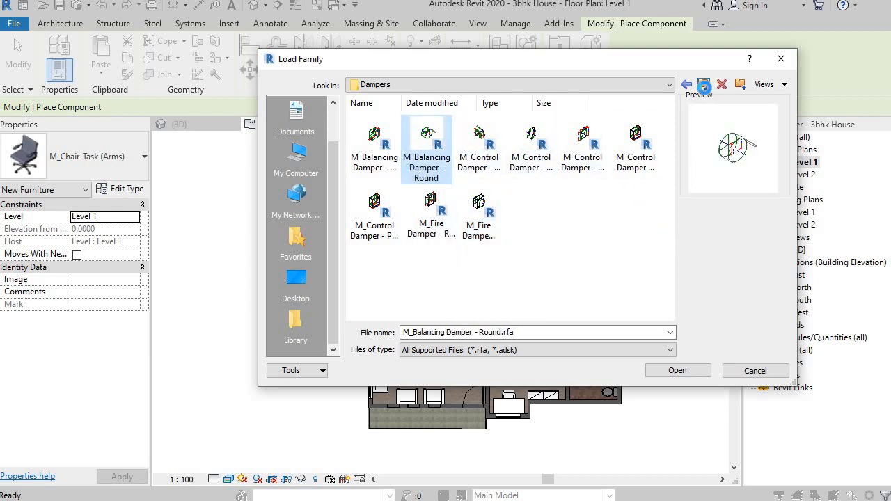
- Look at the duct filter families in the Filters folder and return to the India library folder
{"action": "left_click", "coordinate": [704, 85]}
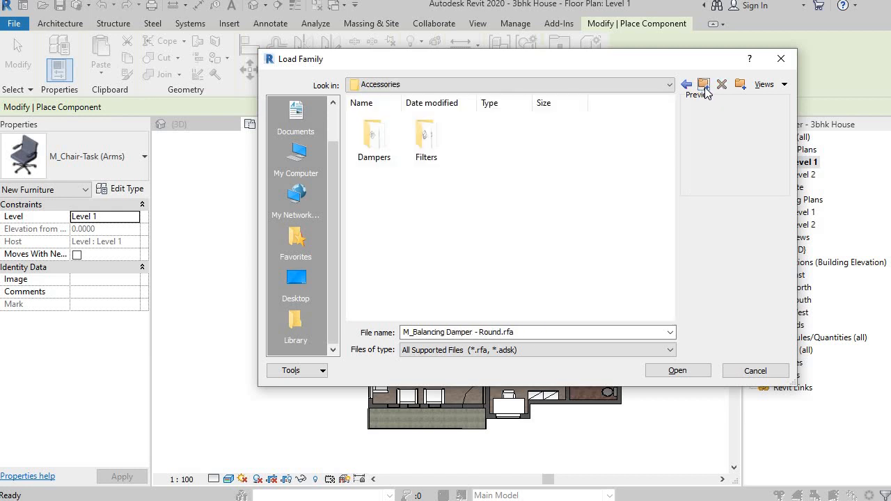
{"action": "double_click", "coordinate": [415, 135]}
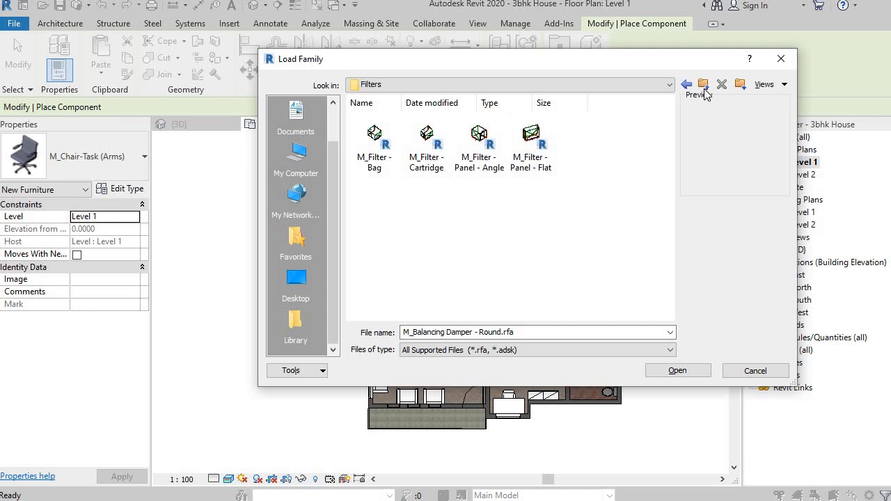
{"action": "left_click", "coordinate": [703, 85]}
{"action": "left_click", "coordinate": [702, 85]}
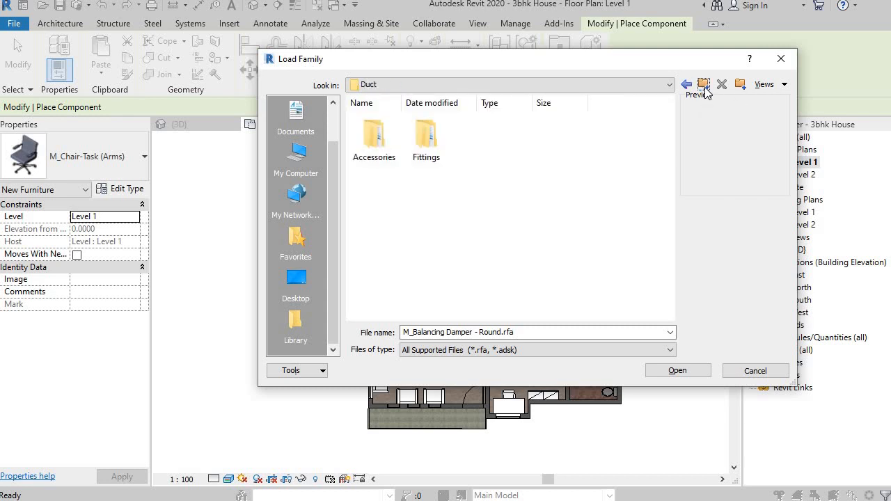
{"action": "left_click", "coordinate": [703, 85]}
- Load the M_Furniture_System-Storage-Cabinet-2_Drawer family from the Storage folder of the Furniture System library
{"action": "scroll", "coordinate": [562, 215], "scroll_direction": "down", "scroll_amount": 3}
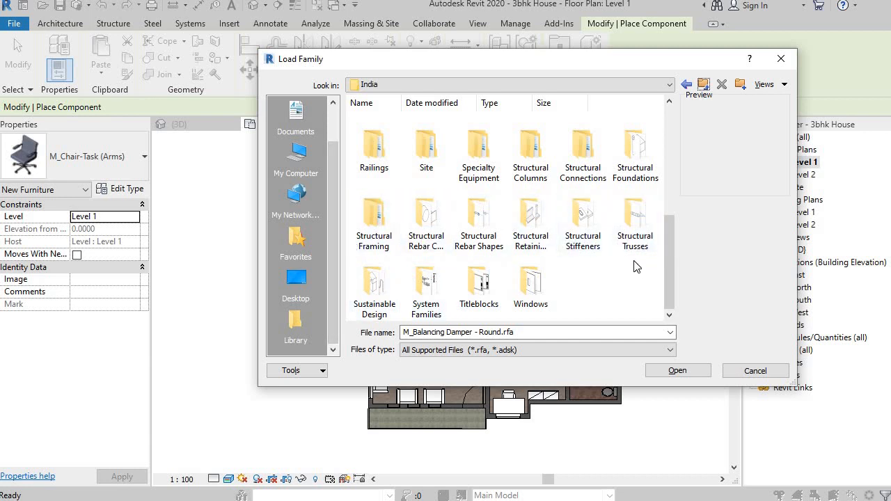
{"action": "scroll", "coordinate": [633, 266], "scroll_direction": "up", "scroll_amount": 3}
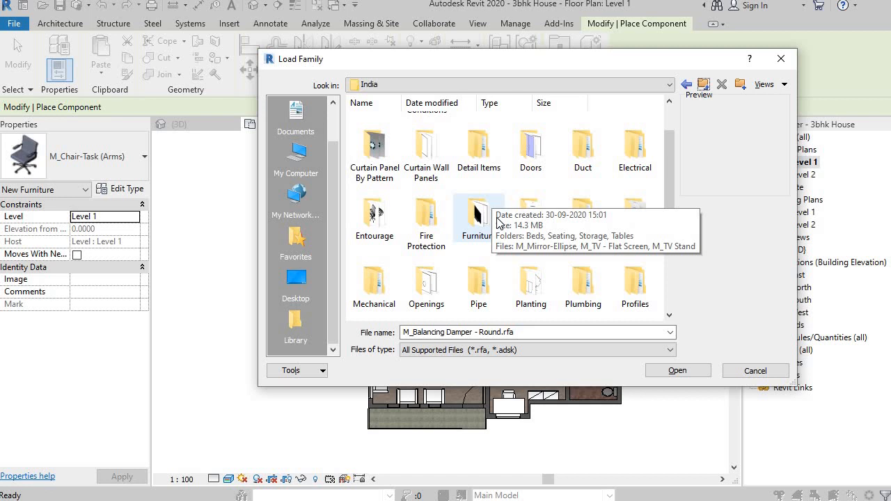
{"action": "scroll", "coordinate": [499, 221], "scroll_direction": "down", "scroll_amount": 2}
{"action": "scroll", "coordinate": [503, 235], "scroll_direction": "down", "scroll_amount": 2}
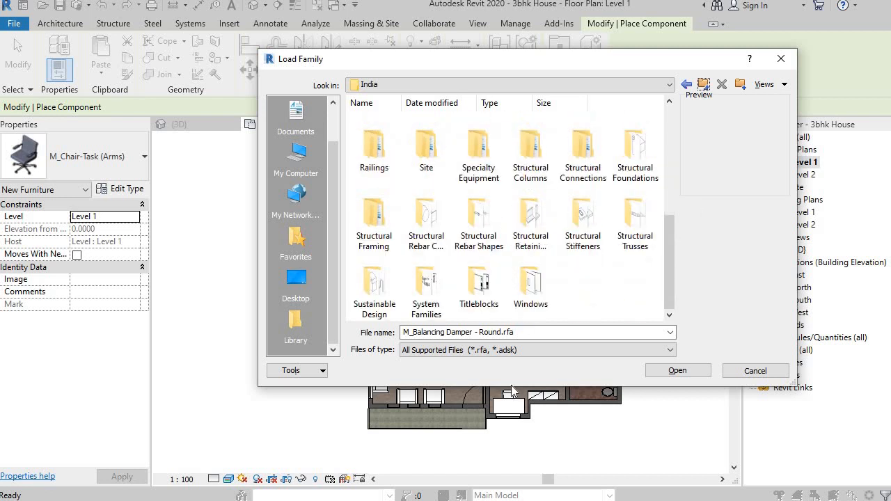
{"action": "scroll", "coordinate": [615, 307], "scroll_direction": "up", "scroll_amount": 7}
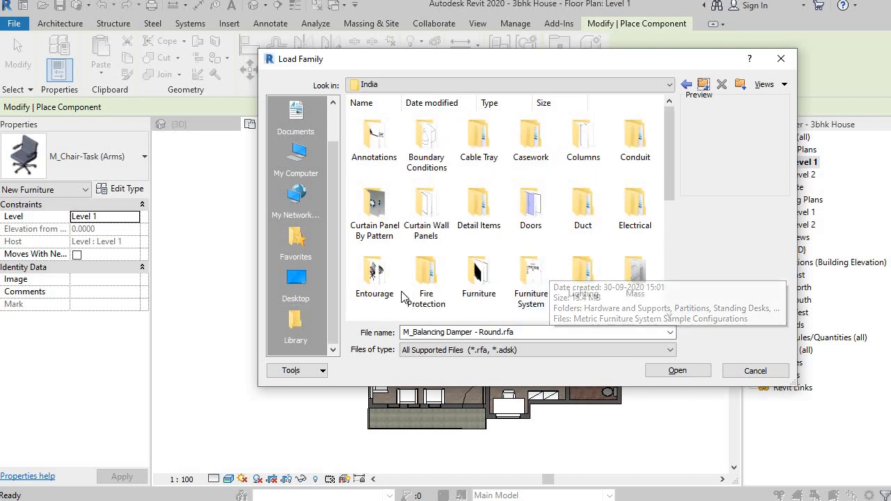
{"action": "double_click", "coordinate": [525, 282]}
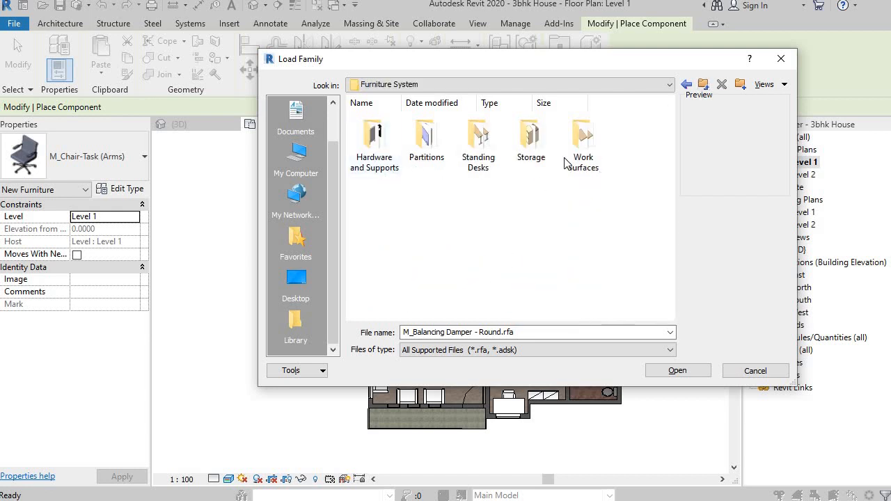
{"action": "double_click", "coordinate": [529, 139]}
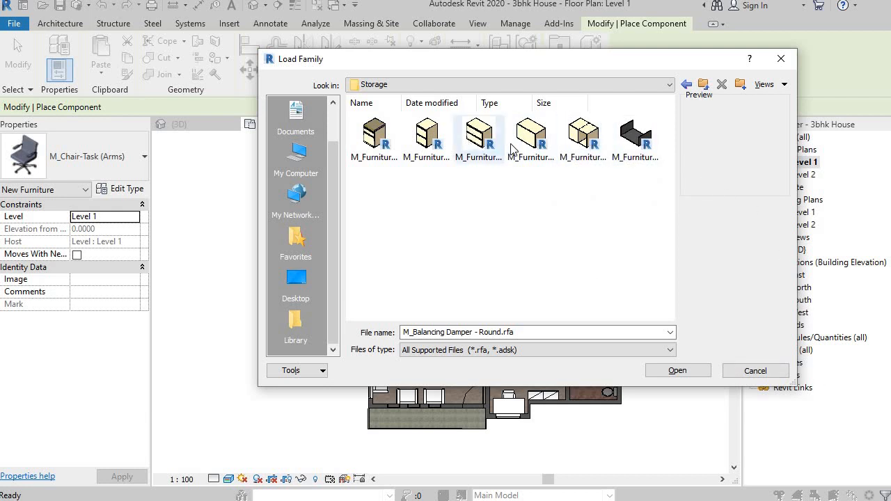
{"action": "left_click", "coordinate": [376, 141]}
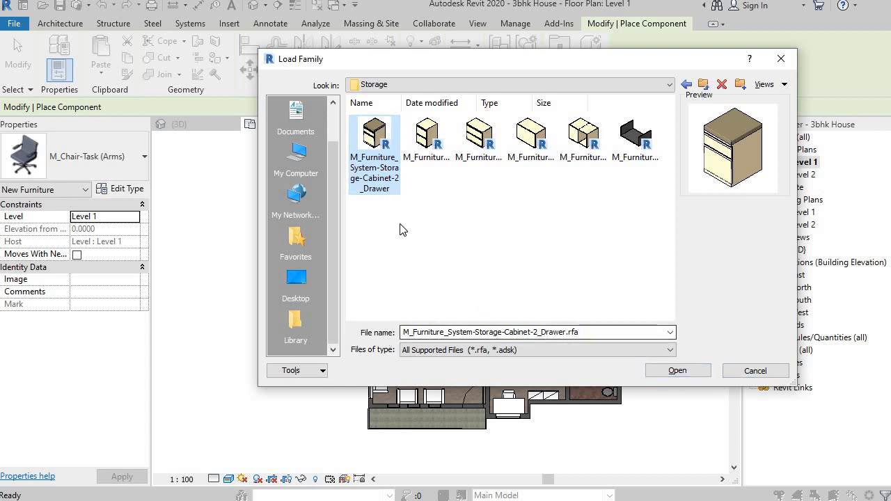
{"action": "left_click", "coordinate": [677, 371]}
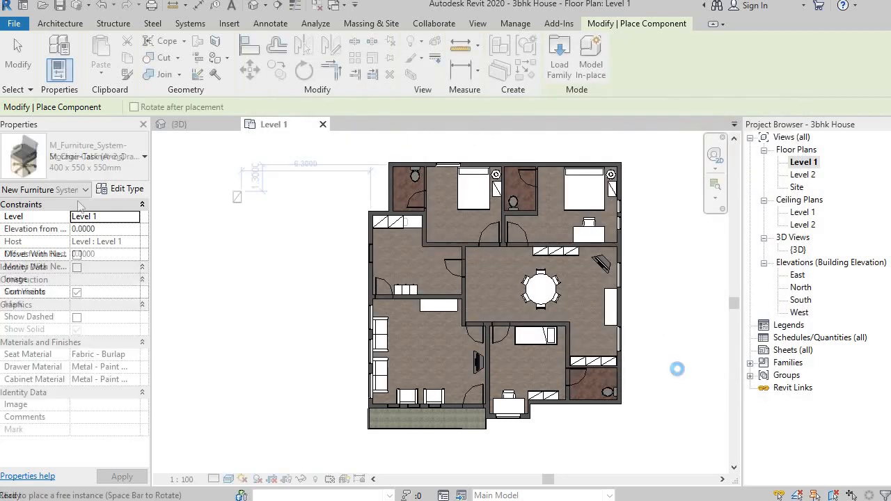
- Choose the 400 x 550 x 550mm type of the loaded two-drawer storage cabinet for placement
{"action": "left_click", "coordinate": [101, 165]}
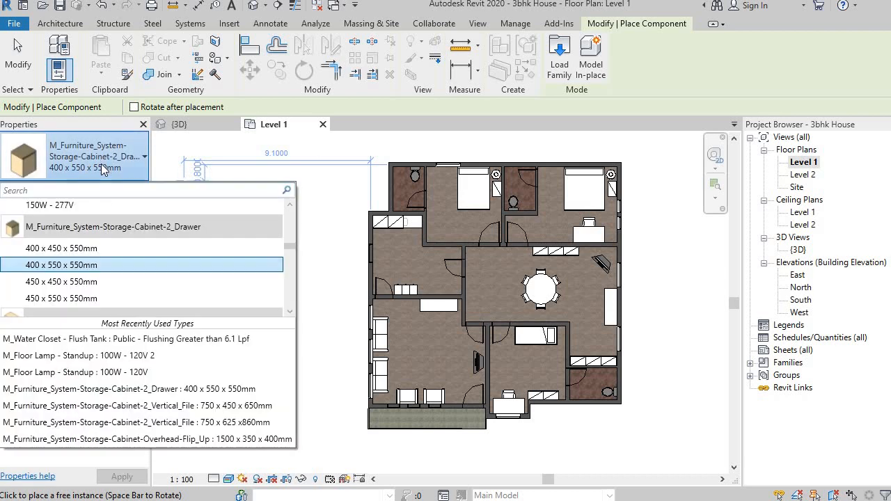
{"action": "scroll", "coordinate": [86, 270], "scroll_direction": "down", "scroll_amount": 1}
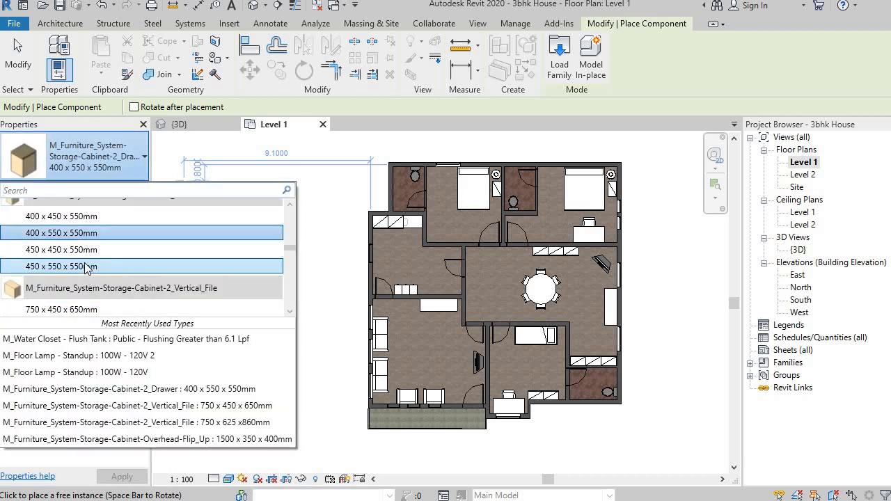
{"action": "mouse_move", "coordinate": [88, 271]}
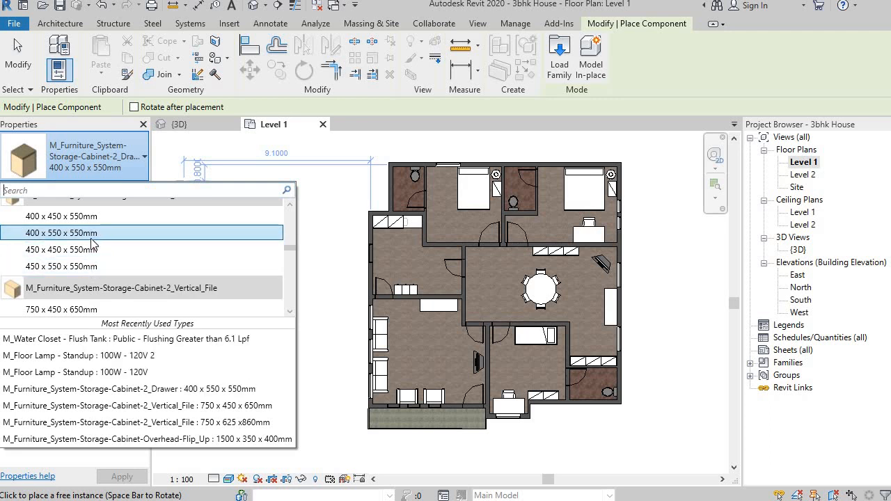
{"action": "left_click", "coordinate": [91, 237]}
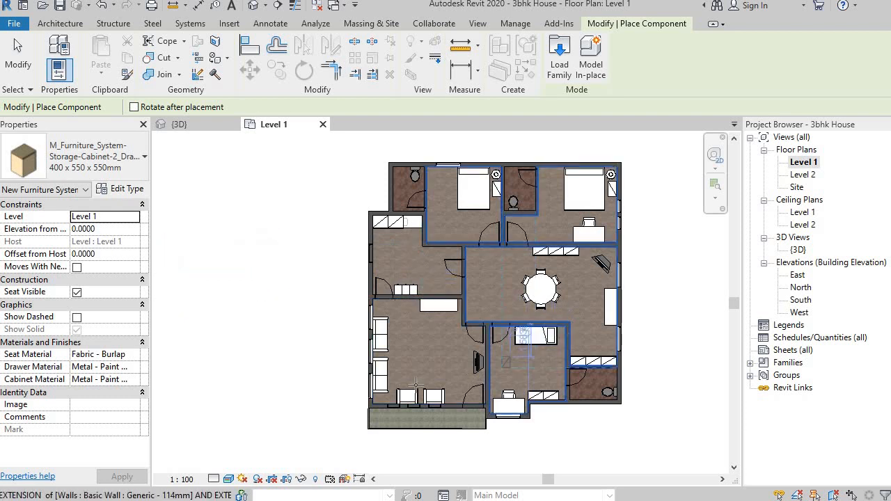
- Place three rotated two-drawer storage cabinets side by side against the lower wall of the upper-left bedroom, near its left corner
{"action": "scroll", "coordinate": [451, 266], "scroll_direction": "up", "scroll_amount": 5}
{"action": "scroll", "coordinate": [454, 267], "scroll_direction": "up", "scroll_amount": 2}
{"action": "scroll", "coordinate": [485, 298], "scroll_direction": "down", "scroll_amount": 5}
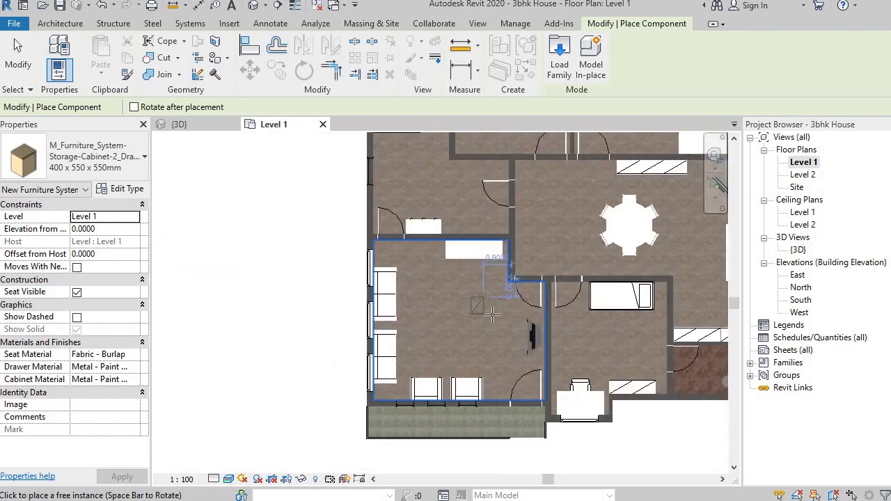
{"action": "middle_click_drag", "start_coordinate": [516, 310], "coordinate": [234, 325]}
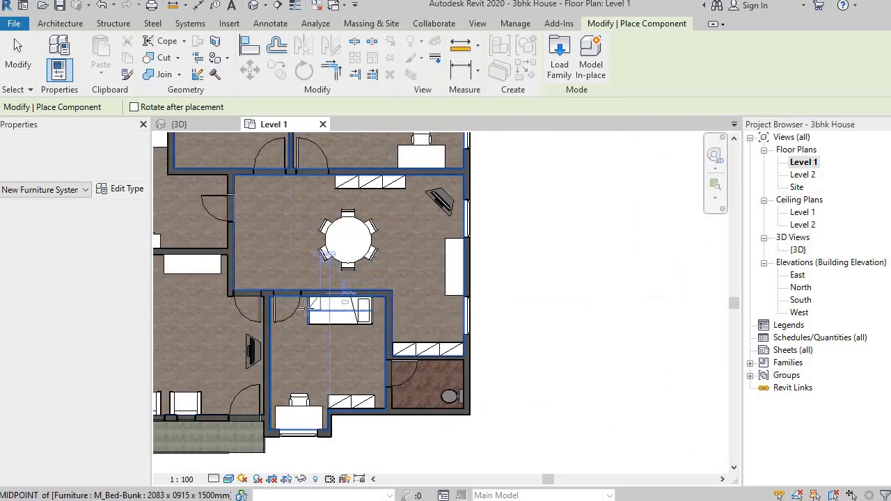
{"action": "middle_click_drag", "start_coordinate": [320, 318], "coordinate": [392, 334]}
{"action": "scroll", "coordinate": [336, 325], "scroll_direction": "down", "scroll_amount": 3}
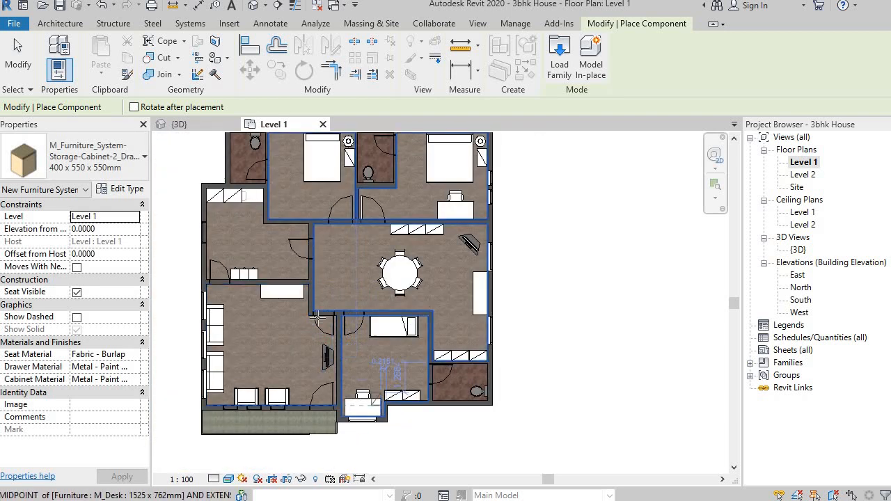
{"action": "middle_click_drag", "start_coordinate": [337, 284], "coordinate": [375, 333]}
{"action": "scroll", "coordinate": [323, 320], "scroll_direction": "up", "scroll_amount": 5}
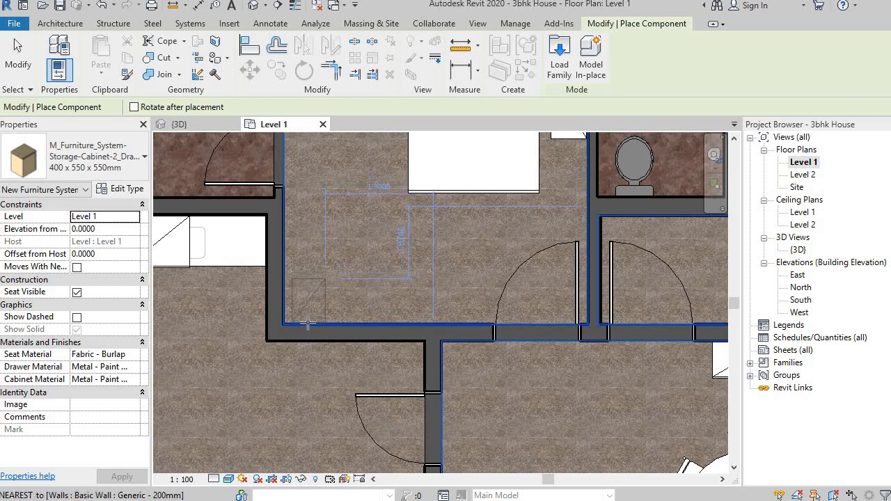
{"action": "scroll", "coordinate": [307, 322], "scroll_direction": "up", "scroll_amount": 3}
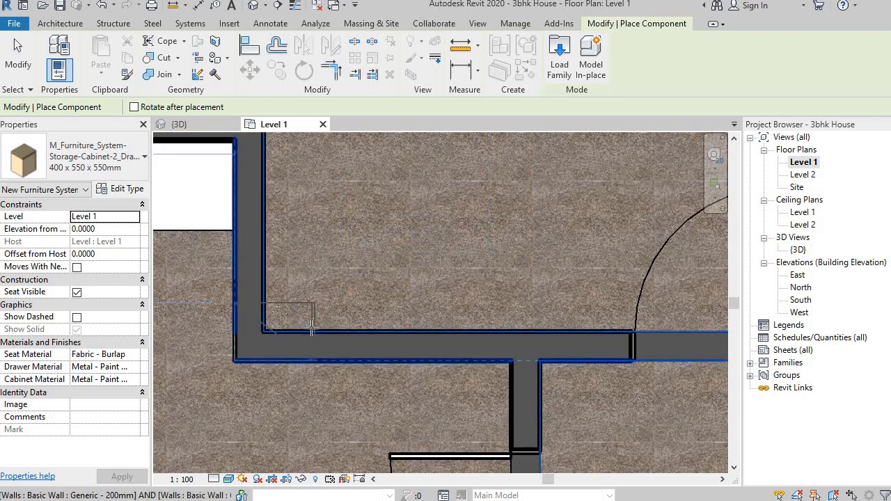
{"action": "key", "text": "space"}
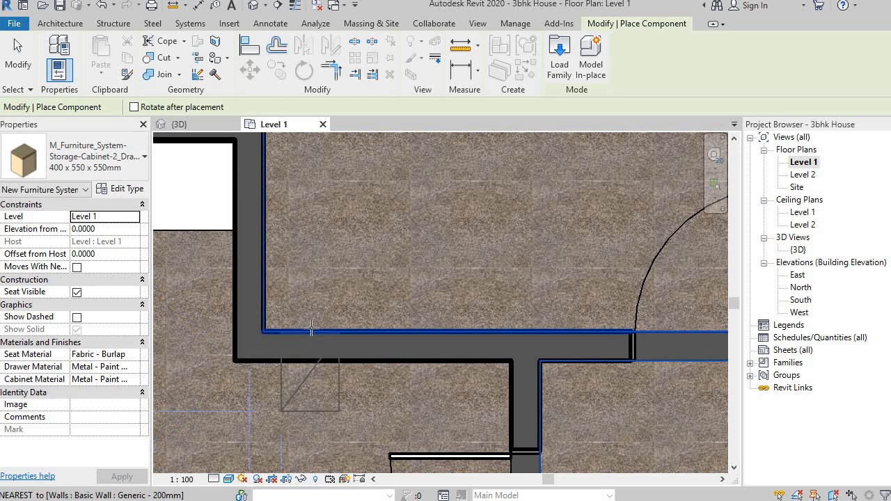
{"action": "left_click", "coordinate": [315, 252]}
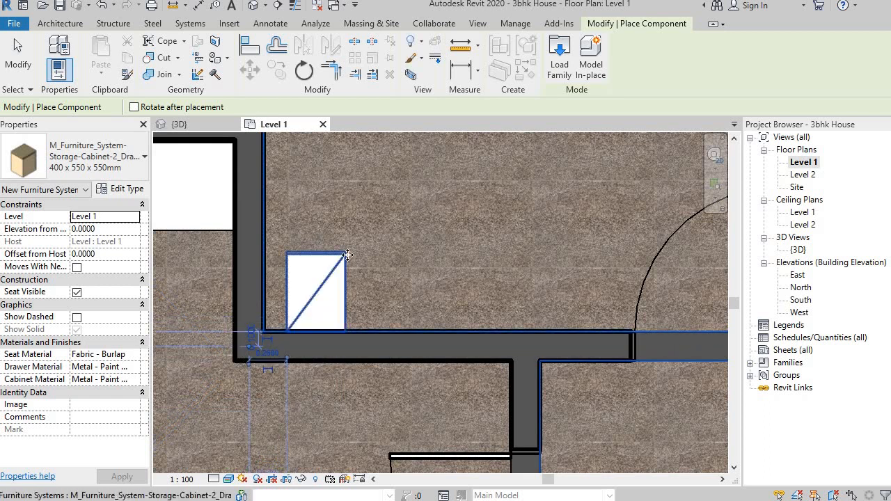
{"action": "left_click", "coordinate": [396, 254]}
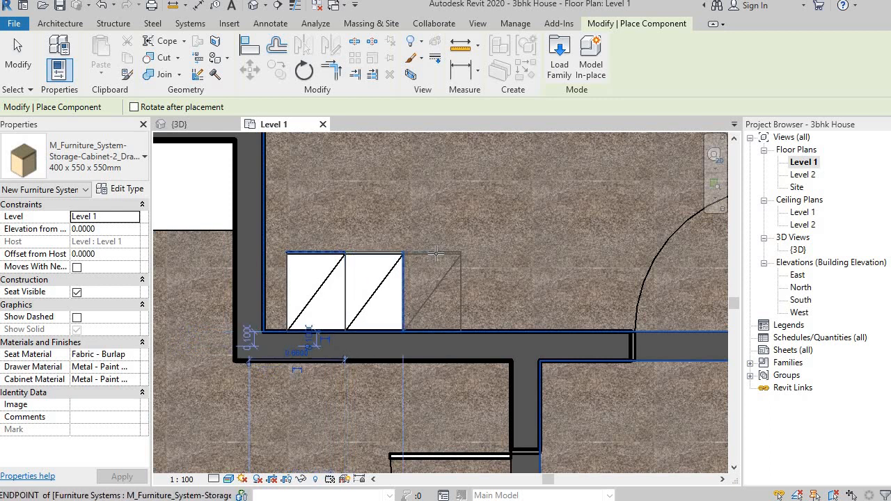
{"action": "left_click", "coordinate": [436, 254]}
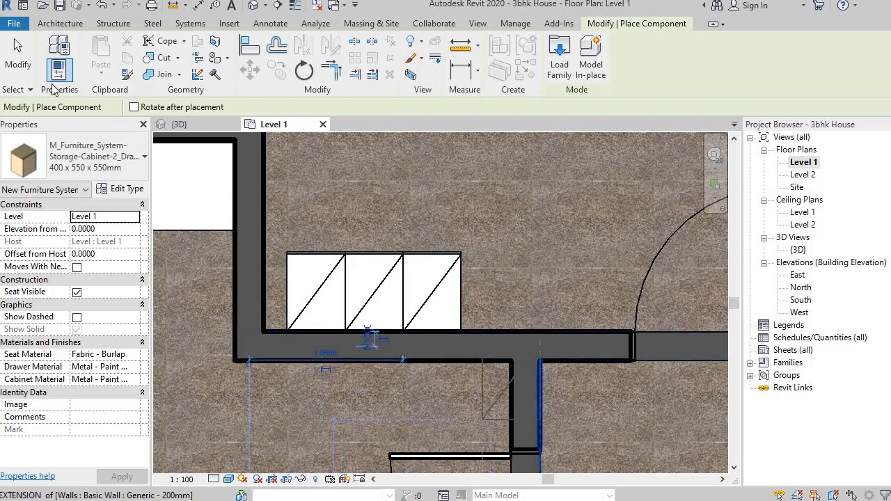
{"action": "left_click", "coordinate": [21, 63]}
- Open the default 3D view and examine the three storage cabinets in the bedroom from several angles
{"action": "scroll", "coordinate": [501, 229], "scroll_direction": "down", "scroll_amount": 5}
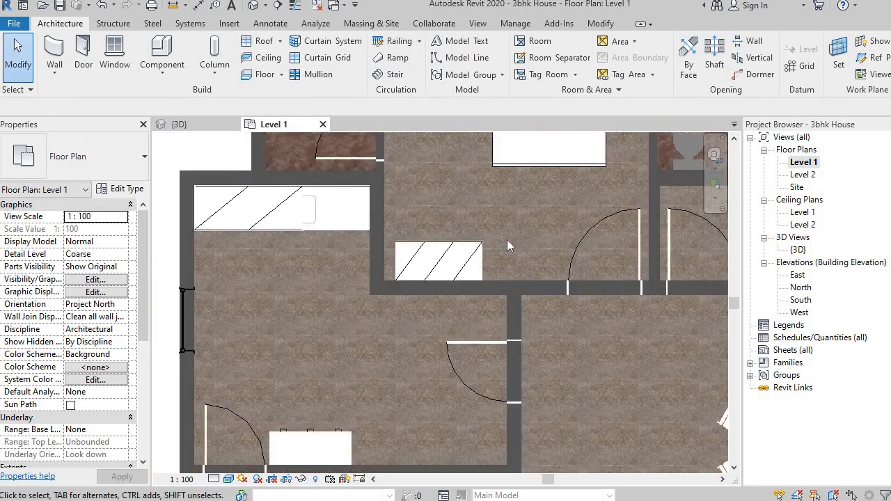
{"action": "middle_click_drag", "start_coordinate": [555, 234], "coordinate": [444, 335]}
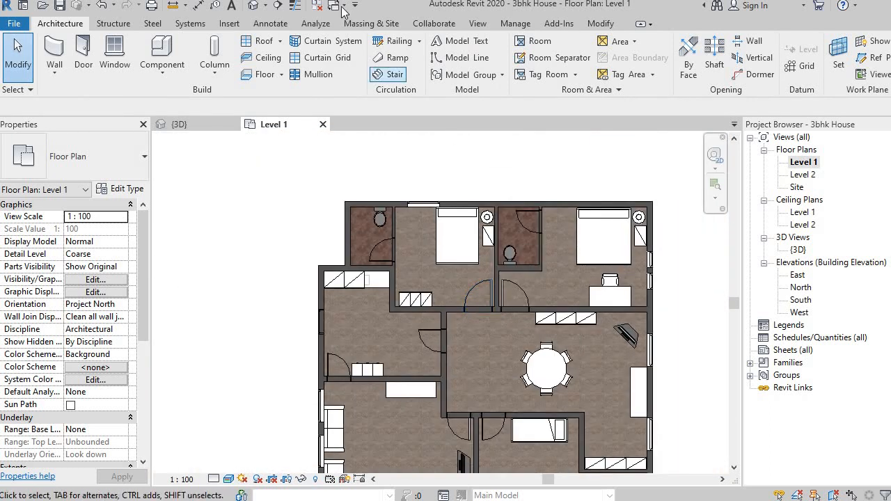
{"action": "left_click", "coordinate": [250, 5]}
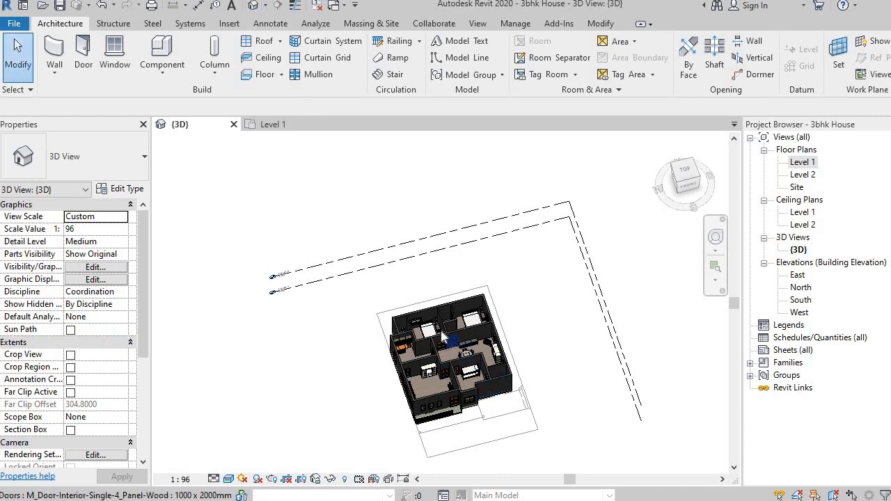
{"action": "middle_click_drag", "start_coordinate": [492, 360], "coordinate": [712, 327], "text": "shift"}
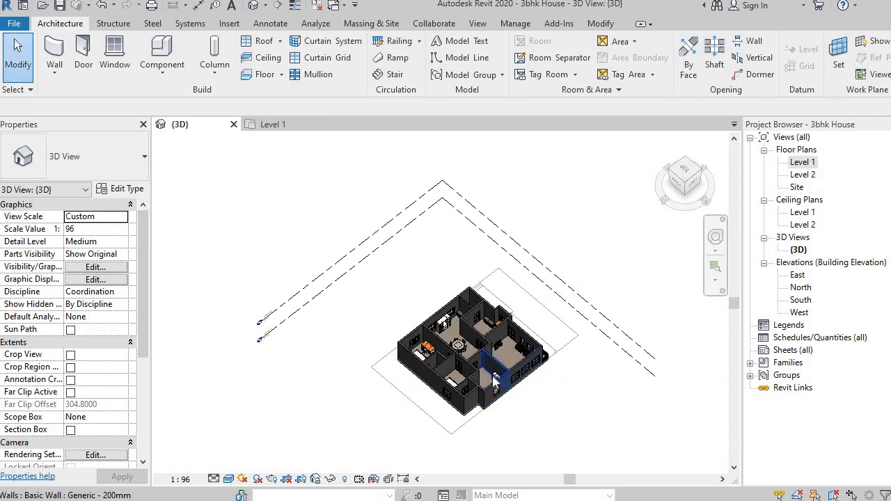
{"action": "scroll", "coordinate": [458, 376], "scroll_direction": "up", "scroll_amount": 5}
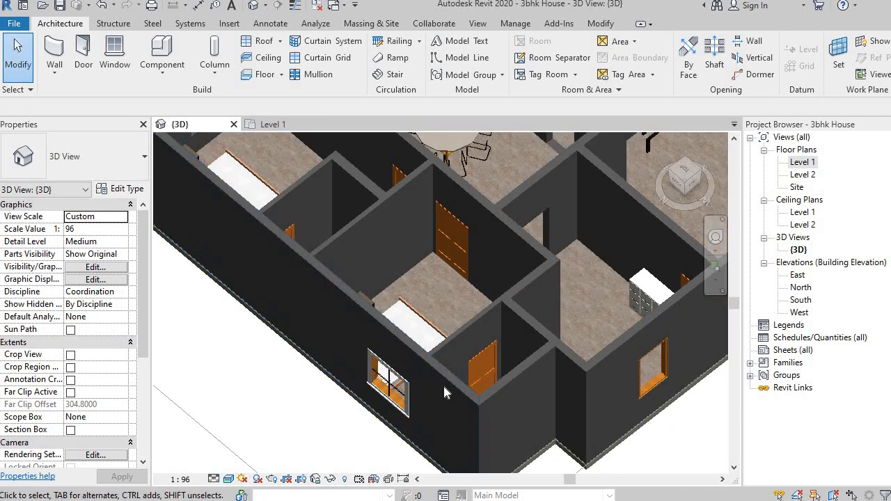
{"action": "middle_click_drag", "start_coordinate": [446, 359], "coordinate": [501, 420], "text": "shift"}
{"action": "scroll", "coordinate": [620, 282], "scroll_direction": "up", "scroll_amount": 3}
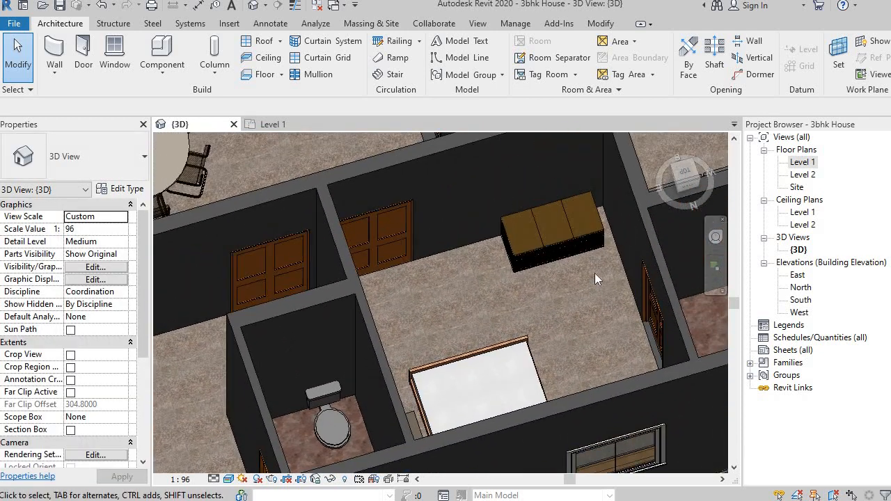
{"action": "scroll", "coordinate": [591, 272], "scroll_direction": "up", "scroll_amount": 3}
{"action": "middle_click_drag", "start_coordinate": [576, 321], "coordinate": [557, 240], "text": "shift"}
{"action": "scroll", "coordinate": [557, 241], "scroll_direction": "up", "scroll_amount": 2}
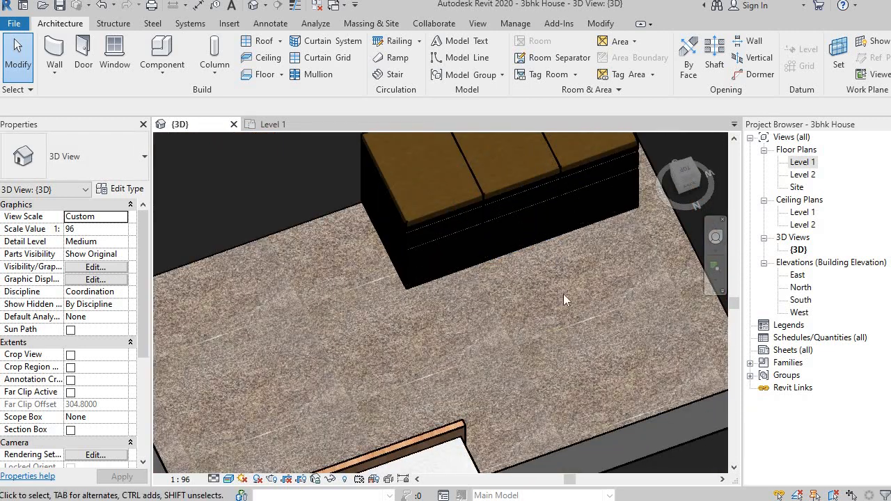
{"action": "middle_click_drag", "start_coordinate": [563, 293], "coordinate": [562, 347]}
{"action": "scroll", "coordinate": [563, 347], "scroll_direction": "down", "scroll_amount": 2}
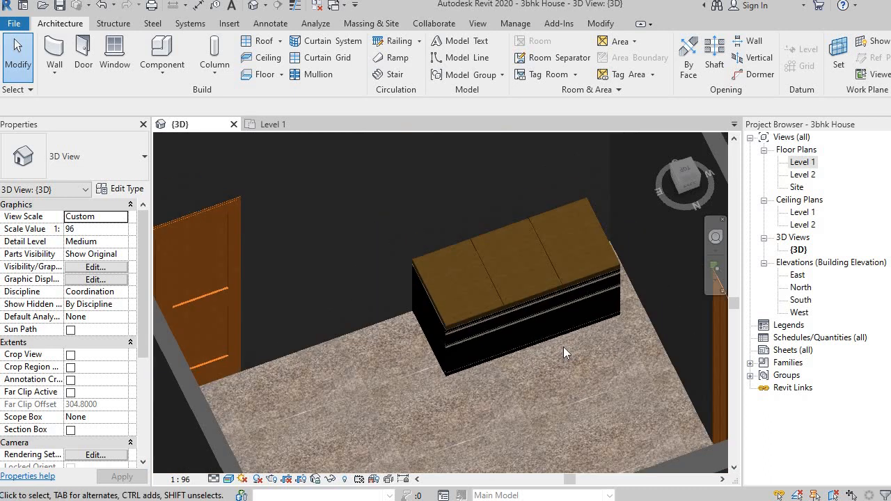
{"action": "scroll", "coordinate": [564, 365], "scroll_direction": "down", "scroll_amount": 1}
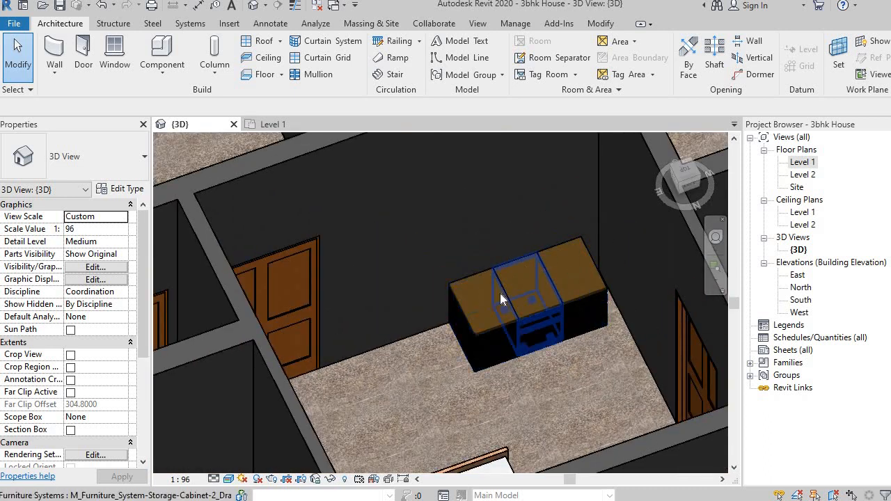
{"action": "scroll", "coordinate": [526, 346], "scroll_direction": "down", "scroll_amount": 3}
{"action": "middle_click_drag", "start_coordinate": [571, 348], "coordinate": [531, 289]}
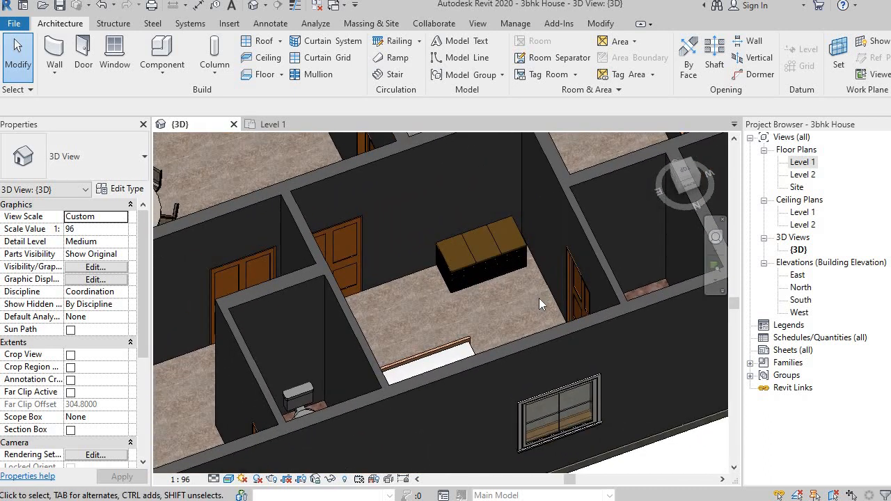
{"action": "scroll", "coordinate": [533, 323], "scroll_direction": "down", "scroll_amount": 1}
{"action": "scroll", "coordinate": [533, 322], "scroll_direction": "down", "scroll_amount": 2}
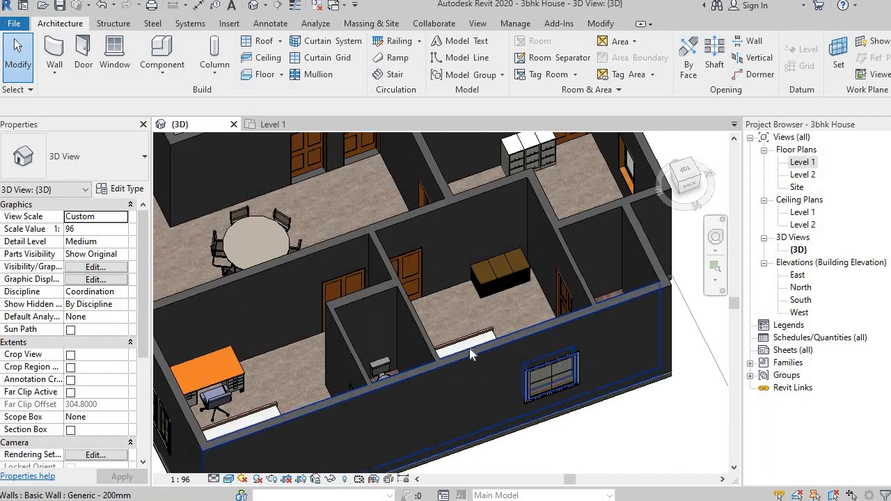
- Select all instances of the Basic Wall Generic - 200mm type and hide the wall category in the 3D view
{"action": "left_click", "coordinate": [469, 348]}
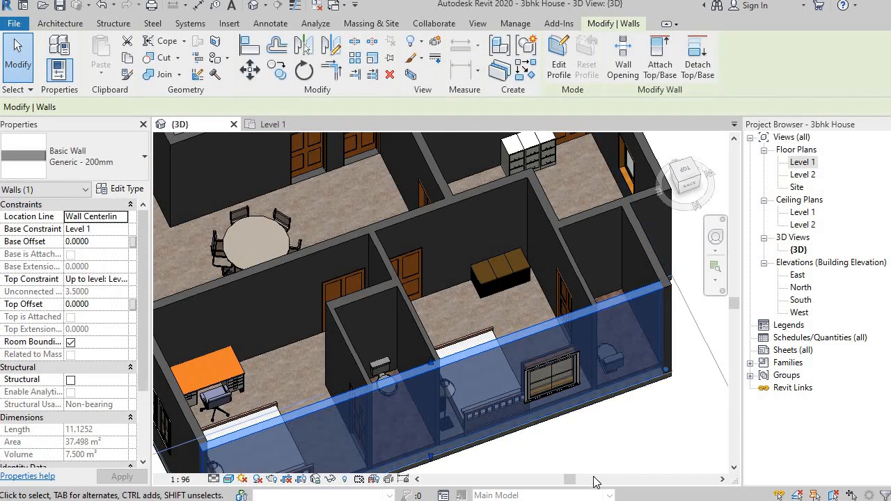
{"action": "mouse_move", "coordinate": [622, 448]}
{"action": "middle_mouse_down"}
{"action": "mouse_move", "coordinate": [600, 455]}
{"action": "mouse_move", "coordinate": [626, 449]}
{"action": "middle_mouse_up"}
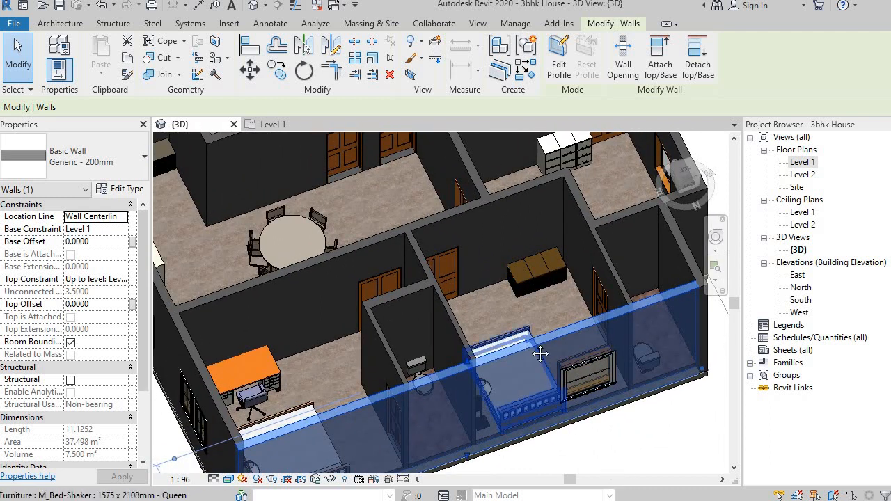
{"action": "middle_click_drag", "start_coordinate": [527, 370], "coordinate": [617, 403]}
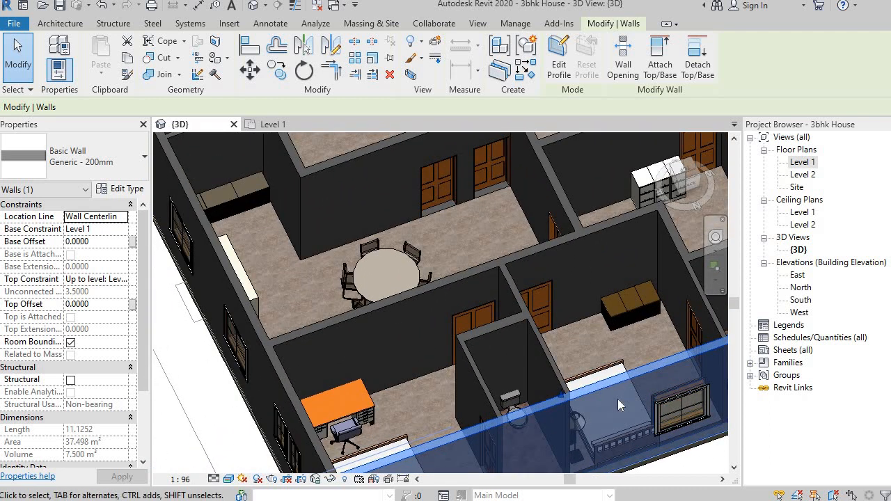
{"action": "key", "text": "s"}
{"action": "key", "text": "a"}
{"action": "middle_click_drag", "start_coordinate": [546, 300], "coordinate": [445, 390], "text": "shift"}
{"action": "scroll", "coordinate": [573, 376], "scroll_direction": "down", "scroll_amount": 1}
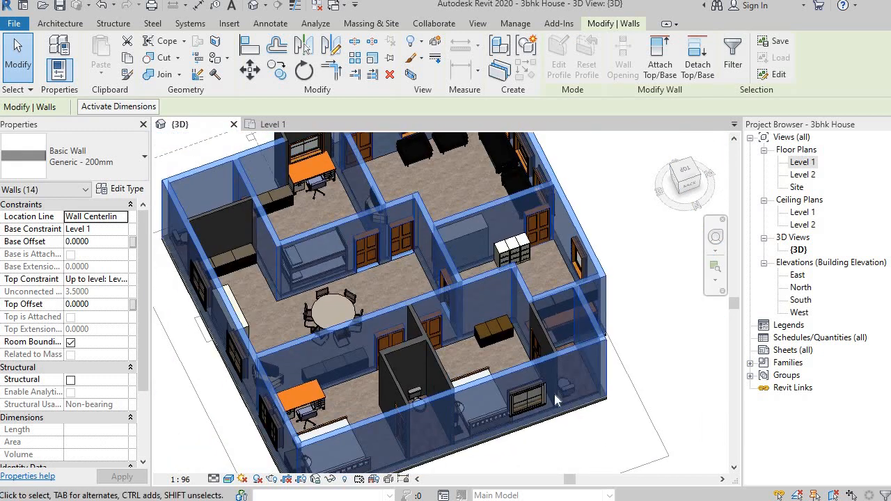
{"action": "right_click", "coordinate": [585, 365]}
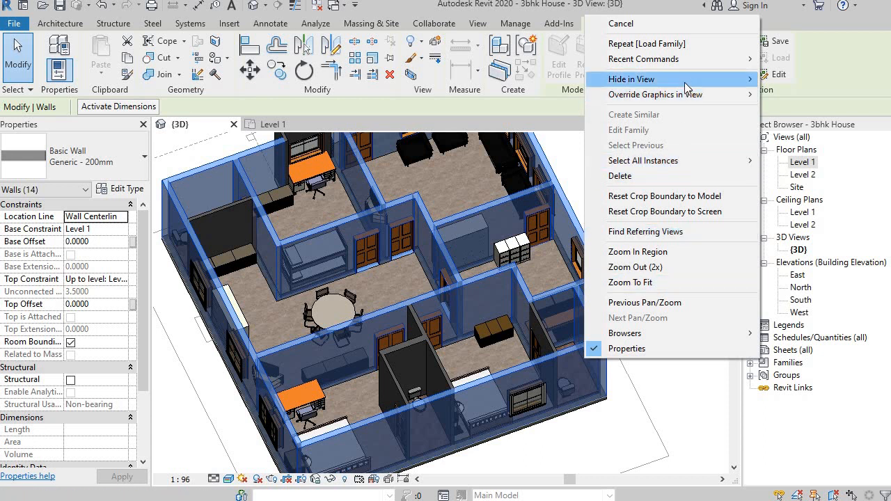
{"action": "mouse_move", "coordinate": [685, 82]}
{"action": "left_click", "coordinate": [793, 93]}
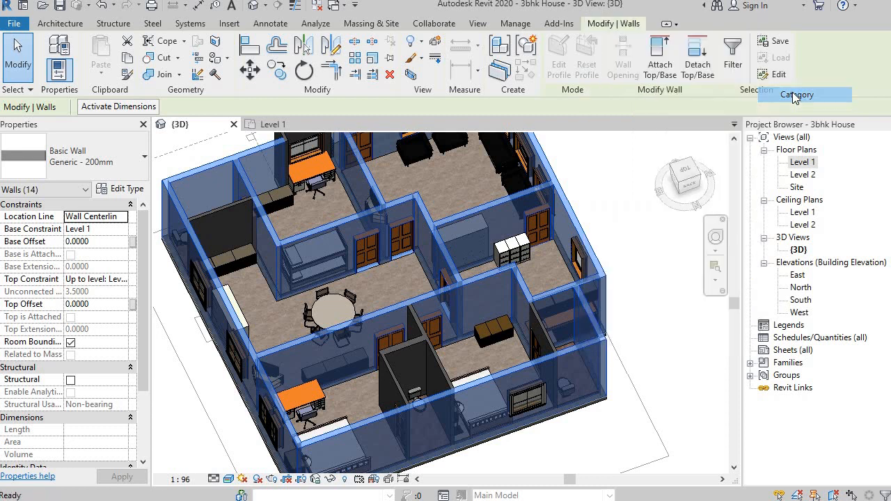
- Inspect the row of storage cabinets up close and the whole furnished layout without walls
{"action": "scroll", "coordinate": [464, 344], "scroll_direction": "up", "scroll_amount": 5}
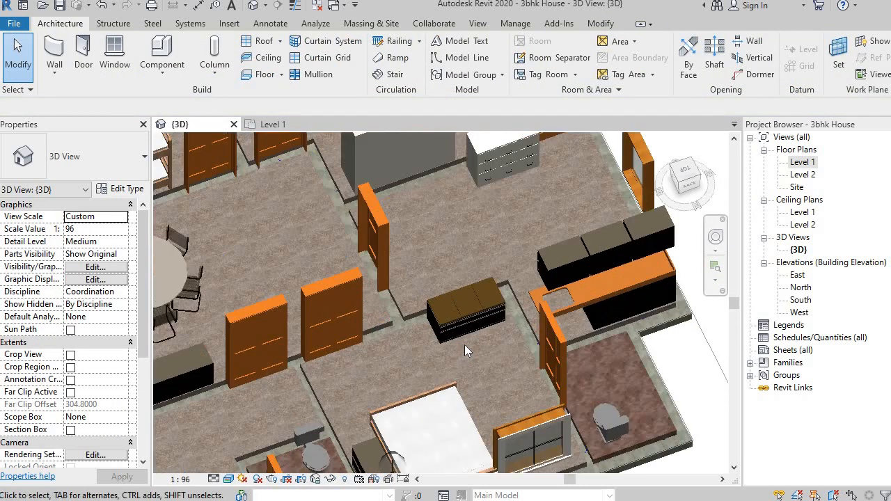
{"action": "scroll", "coordinate": [480, 348], "scroll_direction": "up", "scroll_amount": 3}
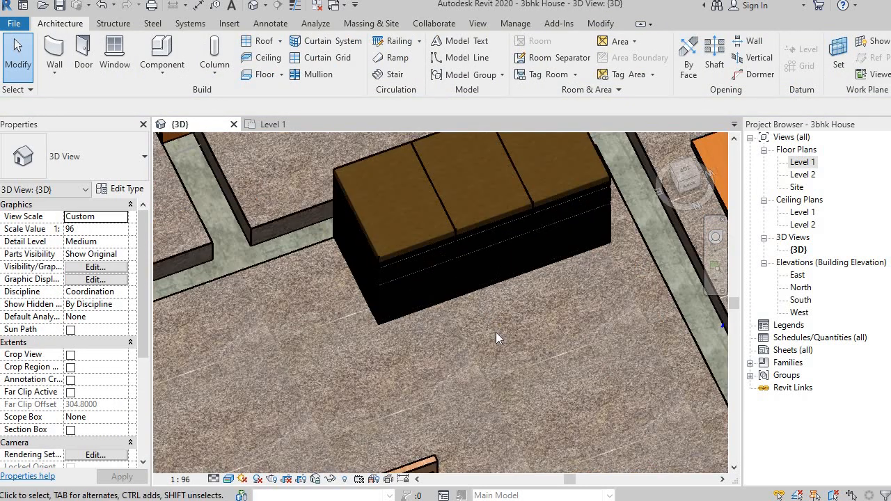
{"action": "middle_click_drag", "start_coordinate": [537, 328], "coordinate": [426, 350], "text": "shift"}
{"action": "scroll", "coordinate": [418, 362], "scroll_direction": "down", "scroll_amount": 3}
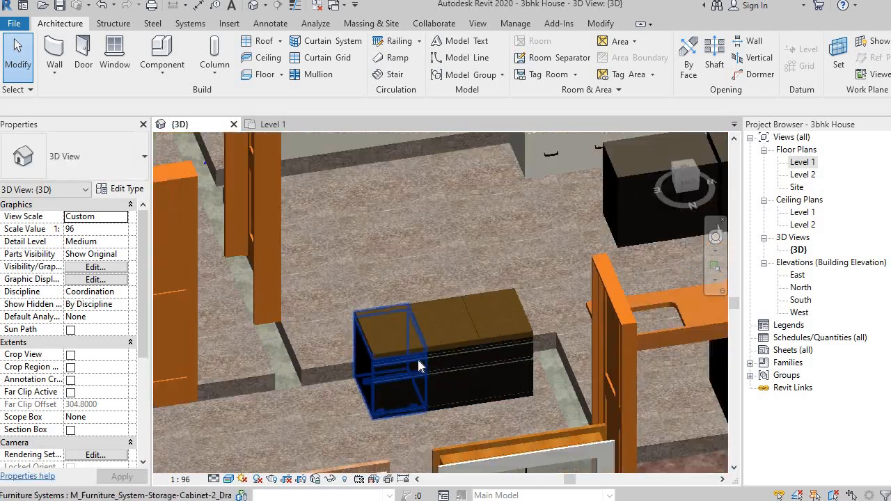
{"action": "scroll", "coordinate": [437, 336], "scroll_direction": "down", "scroll_amount": 6}
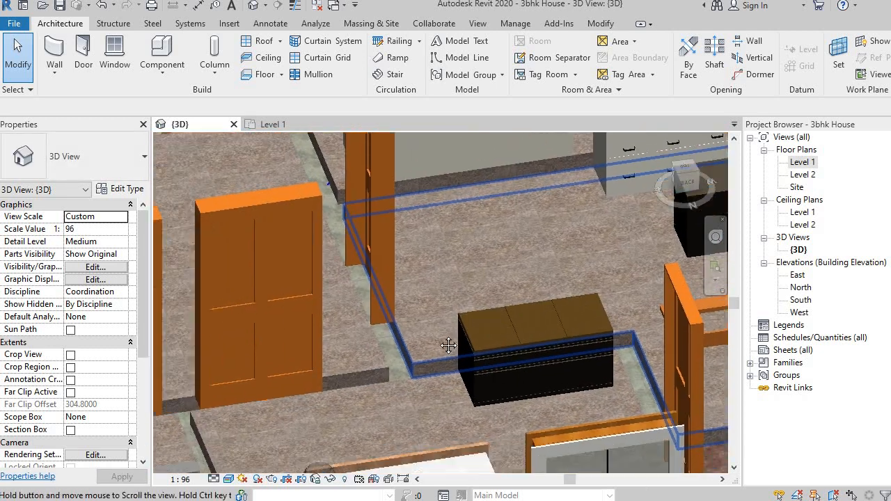
{"action": "scroll", "coordinate": [437, 337], "scroll_direction": "down", "scroll_amount": 4}
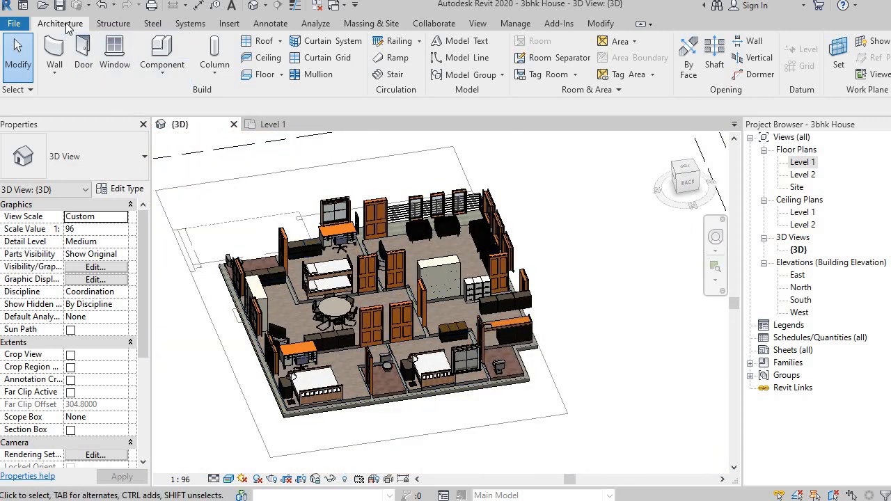
- Start placing a component and browse the loadable families in the Furniture System, Standing Desks and India library folders
{"action": "left_click", "coordinate": [180, 73]}
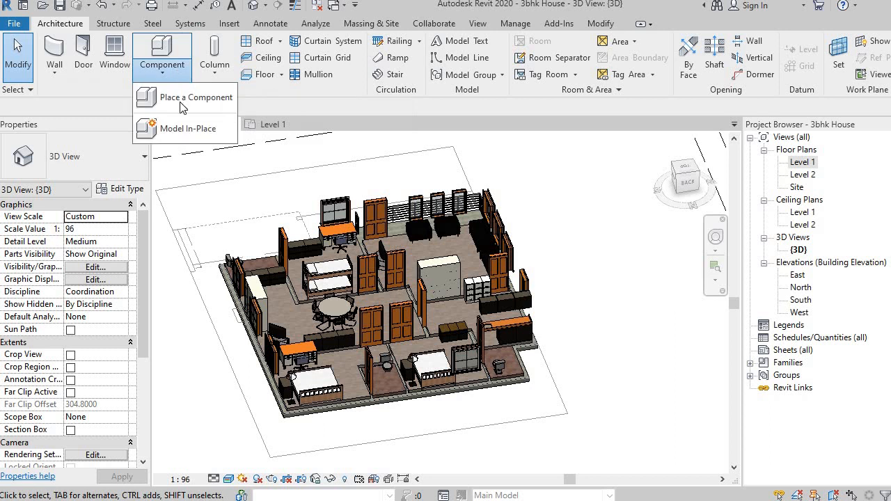
{"action": "left_click", "coordinate": [180, 102]}
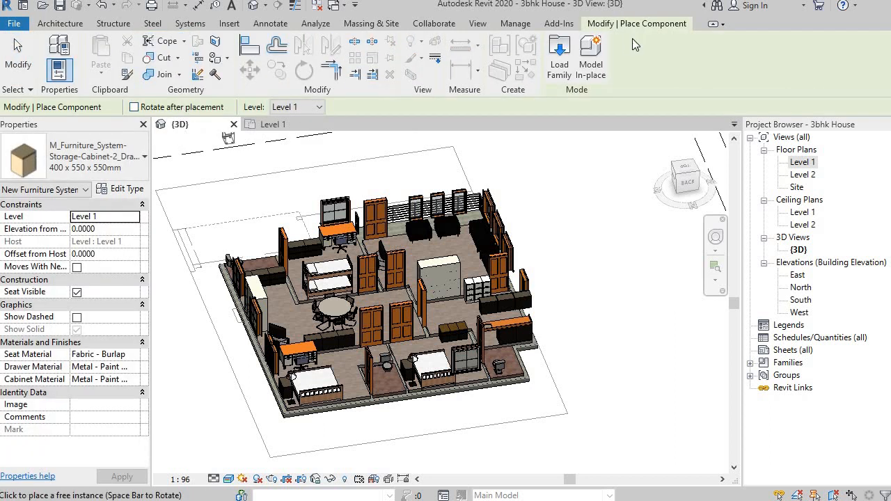
{"action": "left_click", "coordinate": [561, 66]}
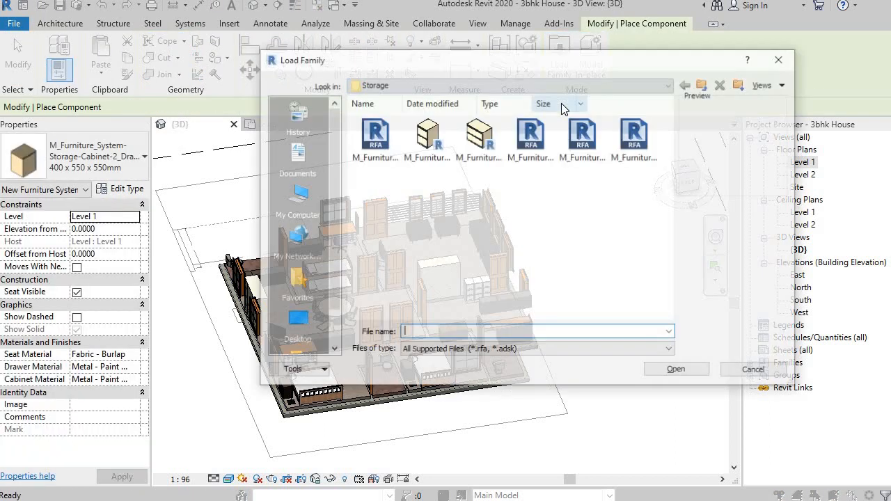
{"action": "left_click", "coordinate": [702, 84]}
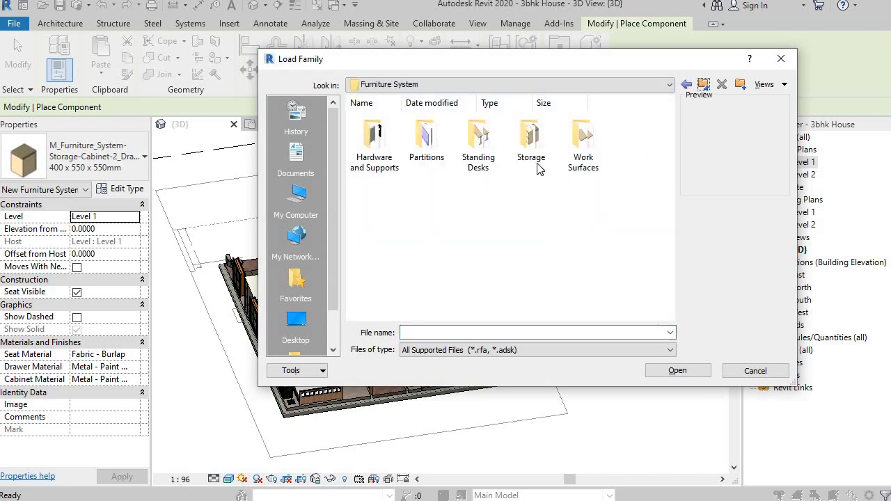
{"action": "double_click", "coordinate": [478, 138]}
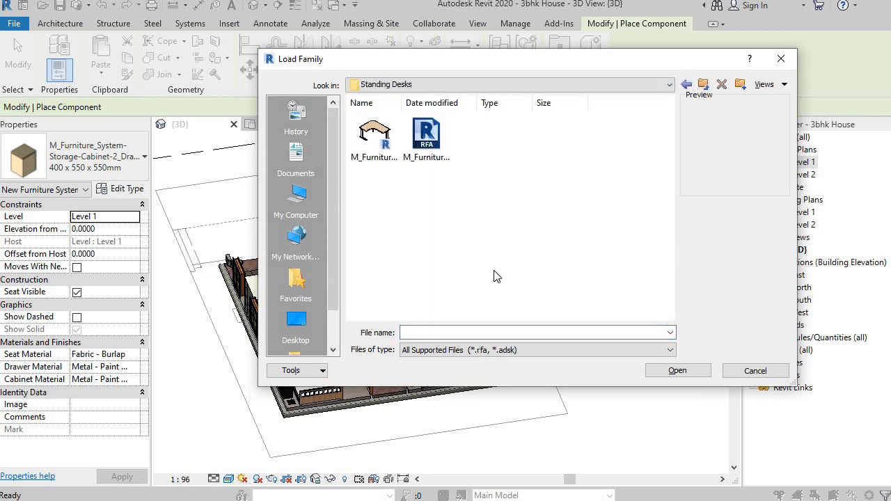
{"action": "left_click", "coordinate": [702, 85]}
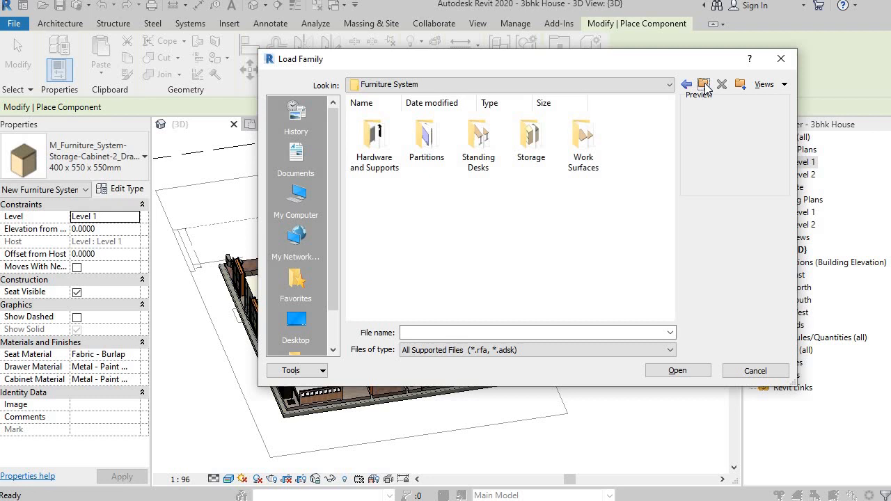
{"action": "left_click", "coordinate": [705, 85]}
{"action": "scroll", "coordinate": [637, 160], "scroll_direction": "down", "scroll_amount": 5}
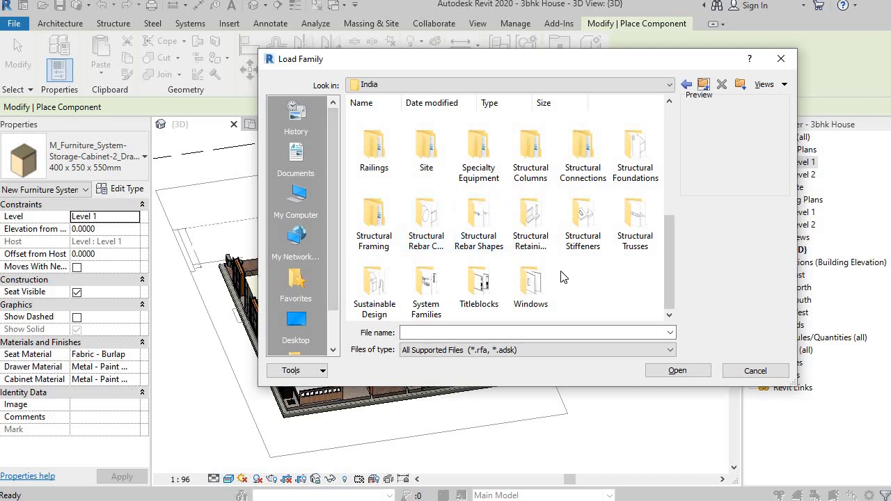
{"action": "scroll", "coordinate": [604, 232], "scroll_direction": "up", "scroll_amount": 5}
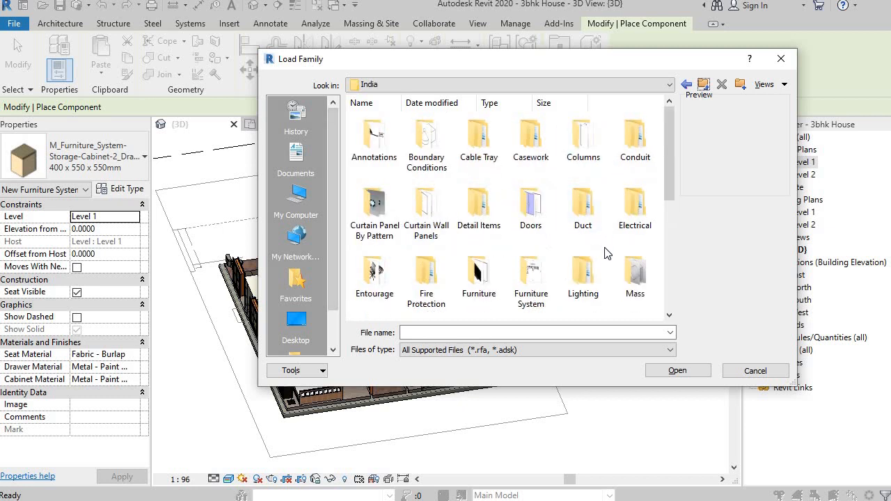
- Preview the M_Bed-Hospital and M_Bed-Shaker families in the Furniture library's Beds folder, and close the family browser without loading any
{"action": "double_click", "coordinate": [473, 287]}
{"action": "double_click", "coordinate": [372, 152]}
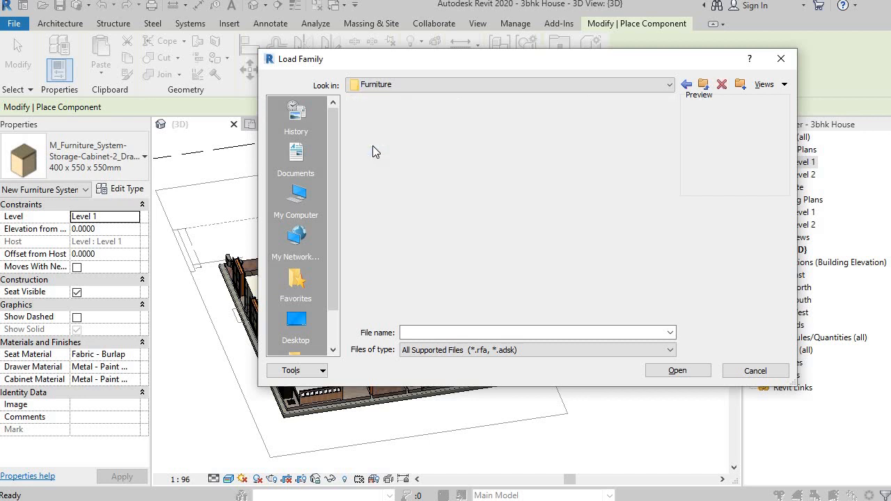
{"action": "left_click", "coordinate": [499, 156]}
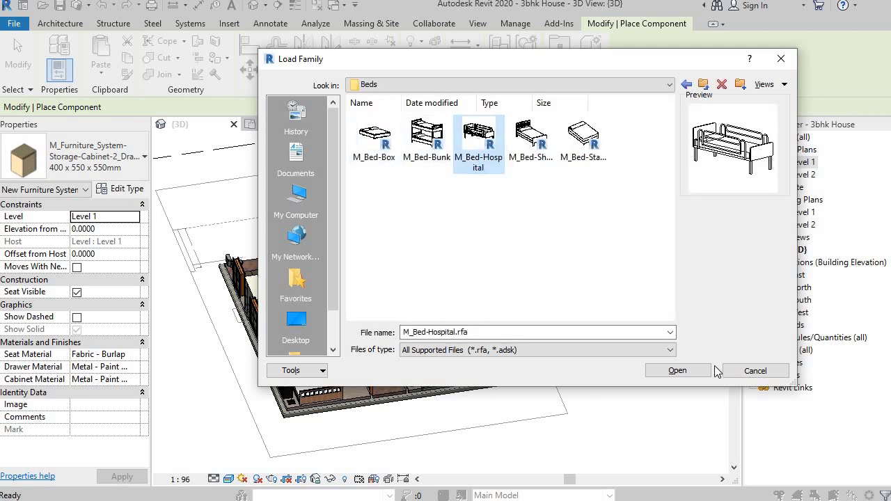
{"action": "left_click", "coordinate": [532, 142]}
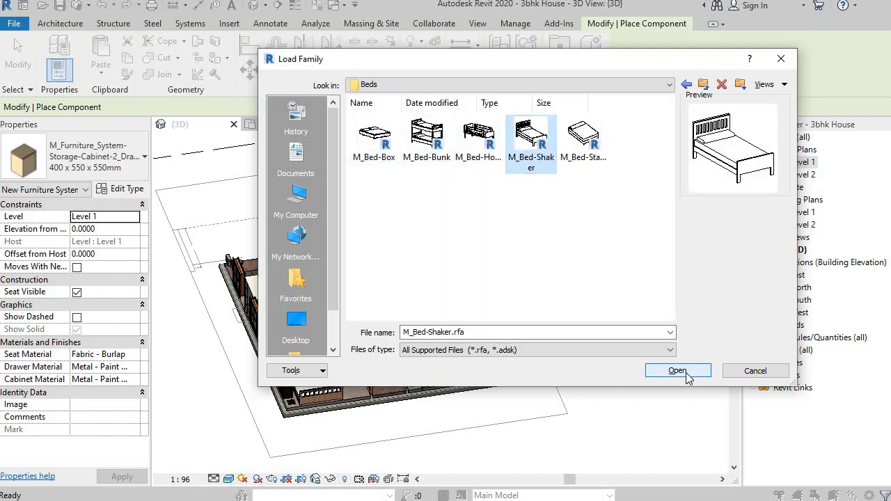
{"action": "left_click", "coordinate": [763, 376]}
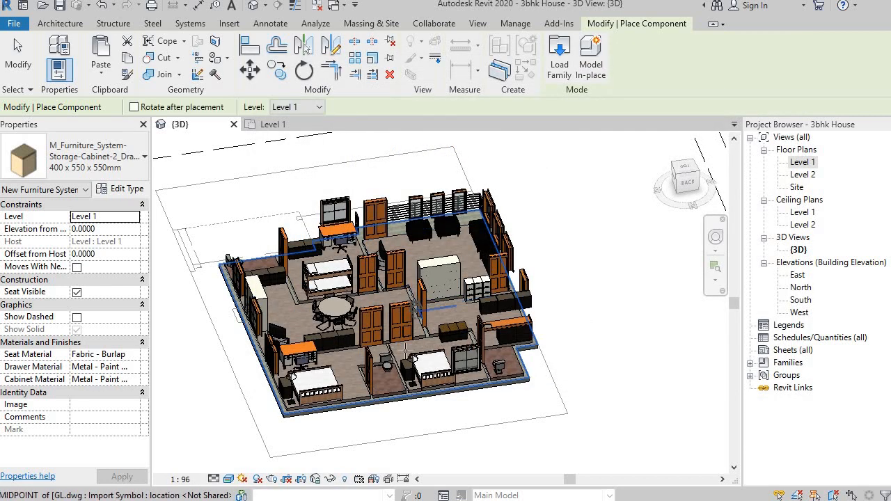
- Inspect the furnished layout around the cabinets and bunk bed up close, and end component placement without adding a cabinet
{"action": "scroll", "coordinate": [343, 332], "scroll_direction": "up", "scroll_amount": 5}
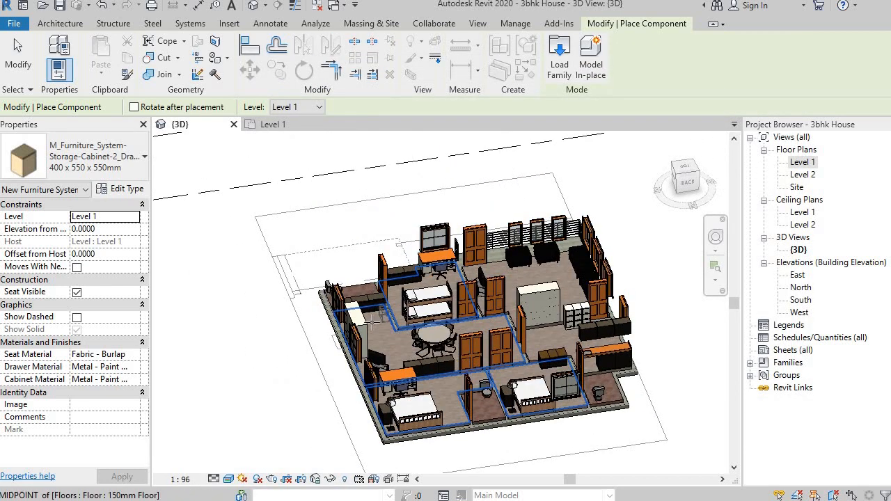
{"action": "scroll", "coordinate": [381, 311], "scroll_direction": "up", "scroll_amount": 5}
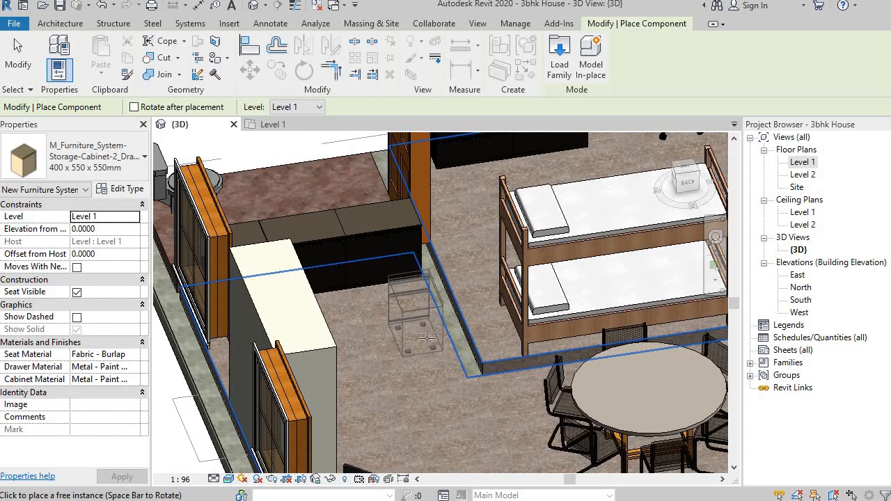
{"action": "scroll", "coordinate": [430, 338], "scroll_direction": "down", "scroll_amount": 4}
{"action": "scroll", "coordinate": [430, 337], "scroll_direction": "down", "scroll_amount": 3}
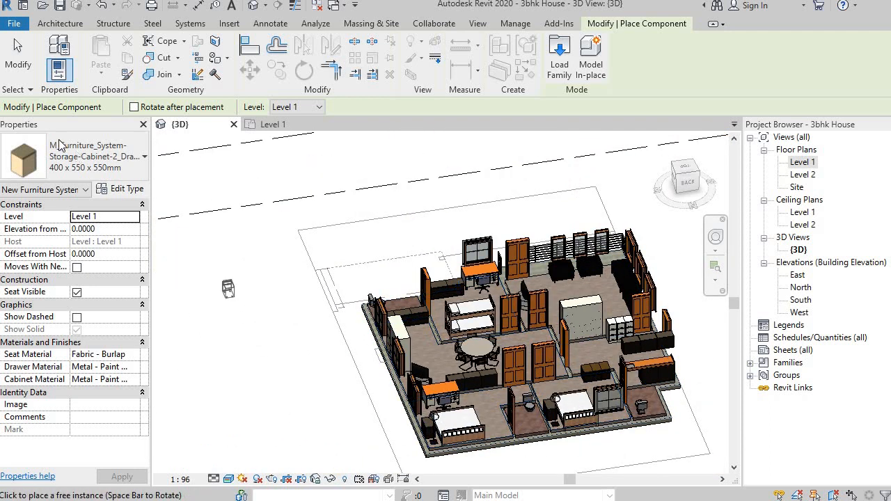
{"action": "left_click", "coordinate": [25, 65]}
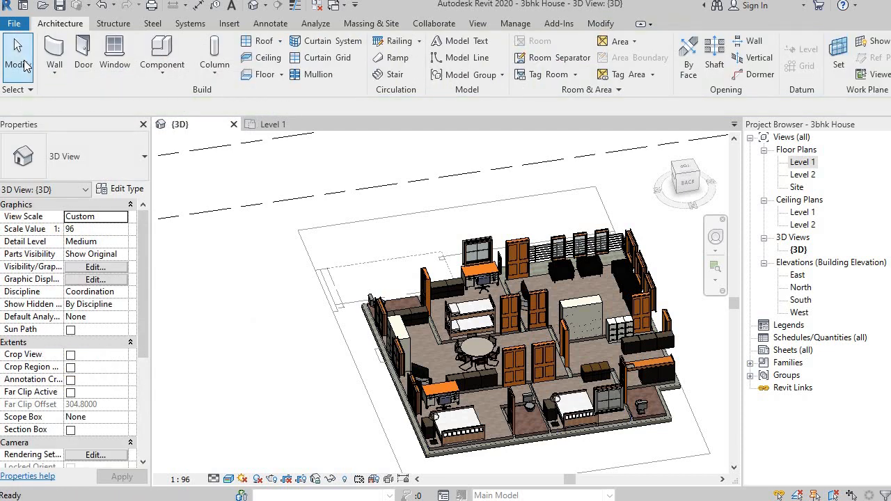